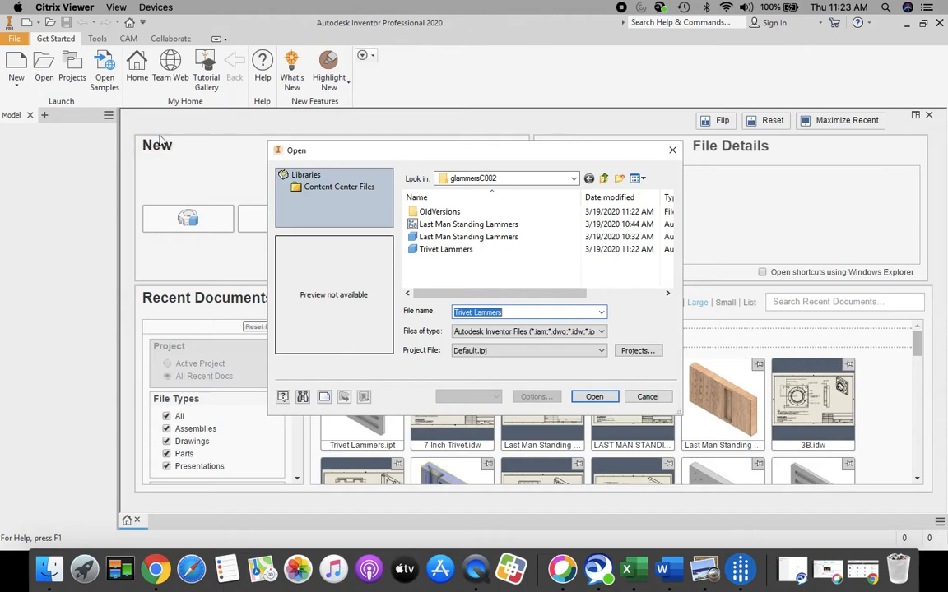
Open the trivet part file from the current project folder.
{"action": "left_click", "coordinate": [574, 180]}
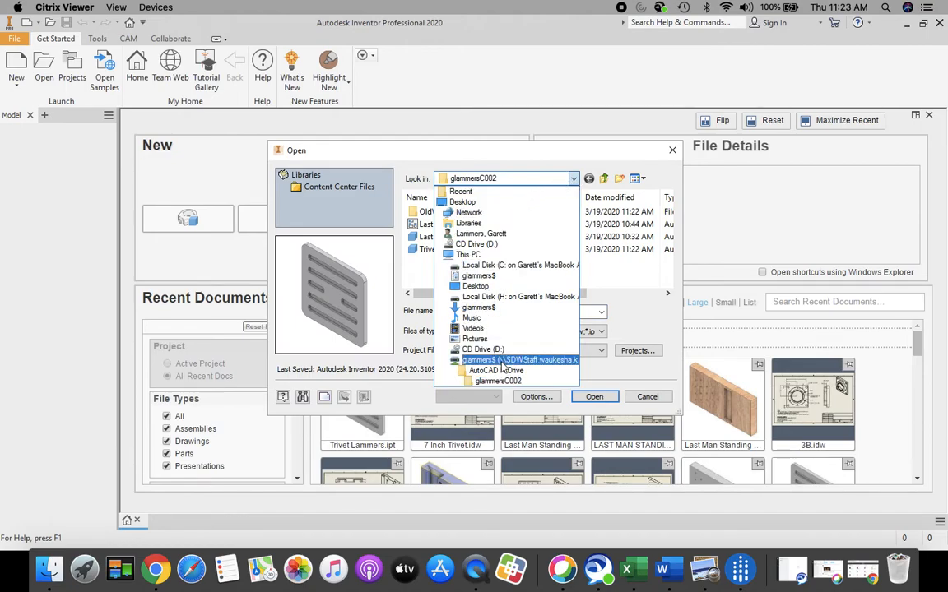
{"action": "left_click", "coordinate": [521, 181]}
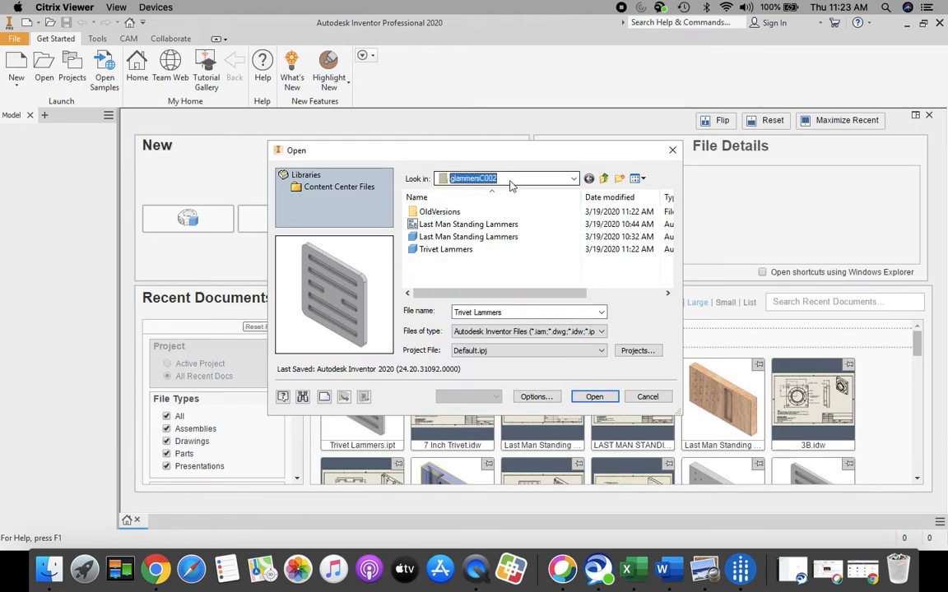
{"action": "left_click", "coordinate": [446, 252]}
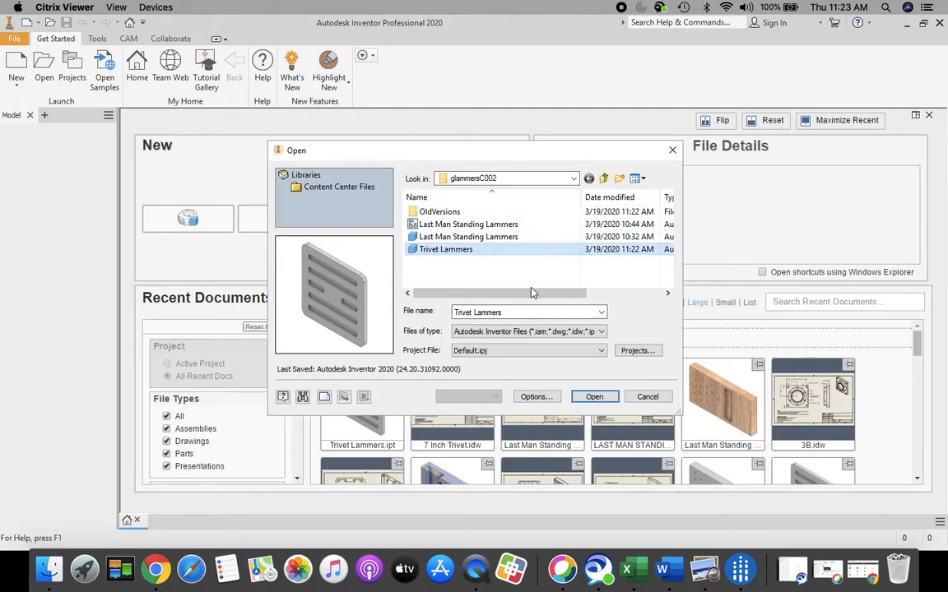
{"action": "left_click", "coordinate": [607, 396]}
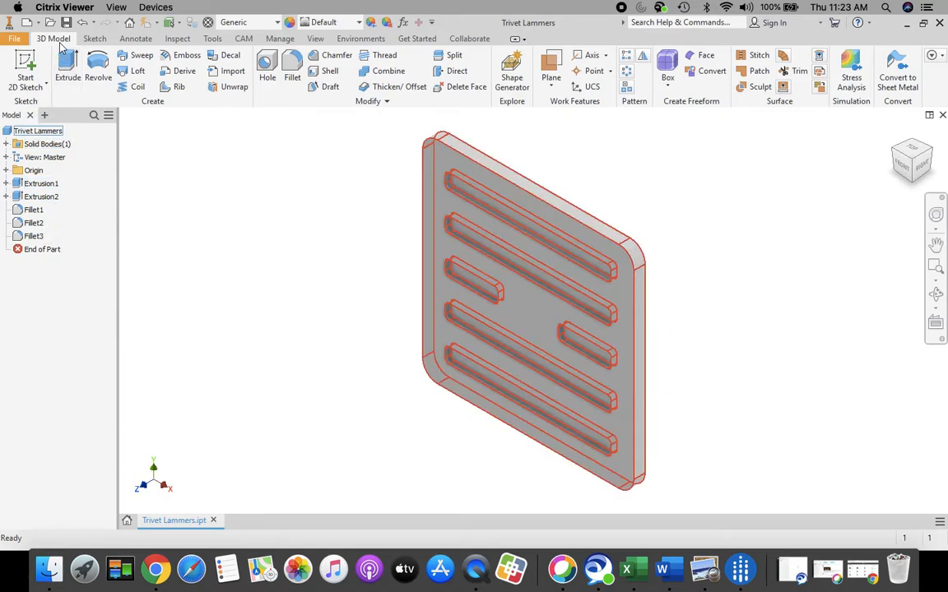
Create a CAM milling setup for the trivet with its work coordinate origin at the model origin.
{"action": "left_click", "coordinate": [244, 38]}
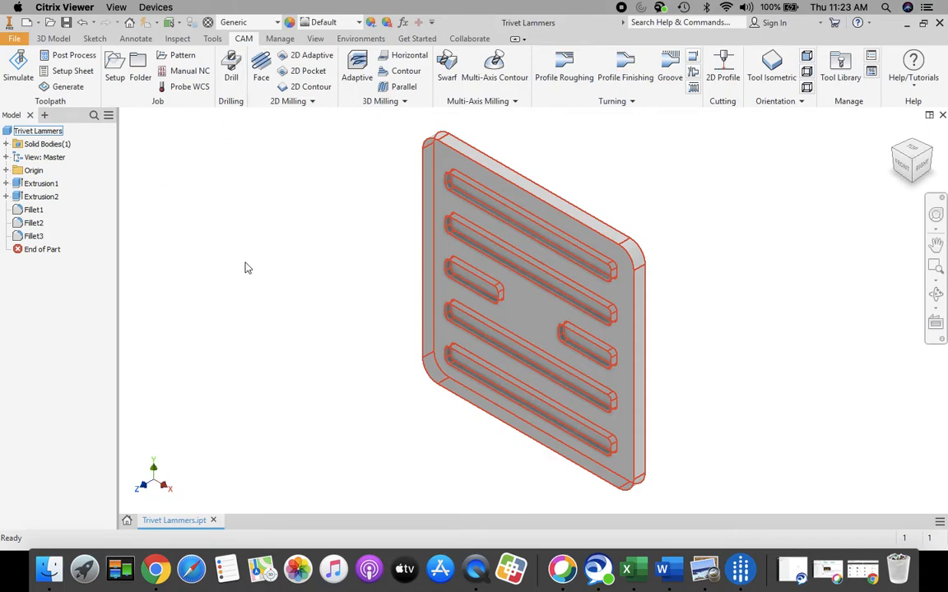
{"action": "left_click", "coordinate": [117, 72]}
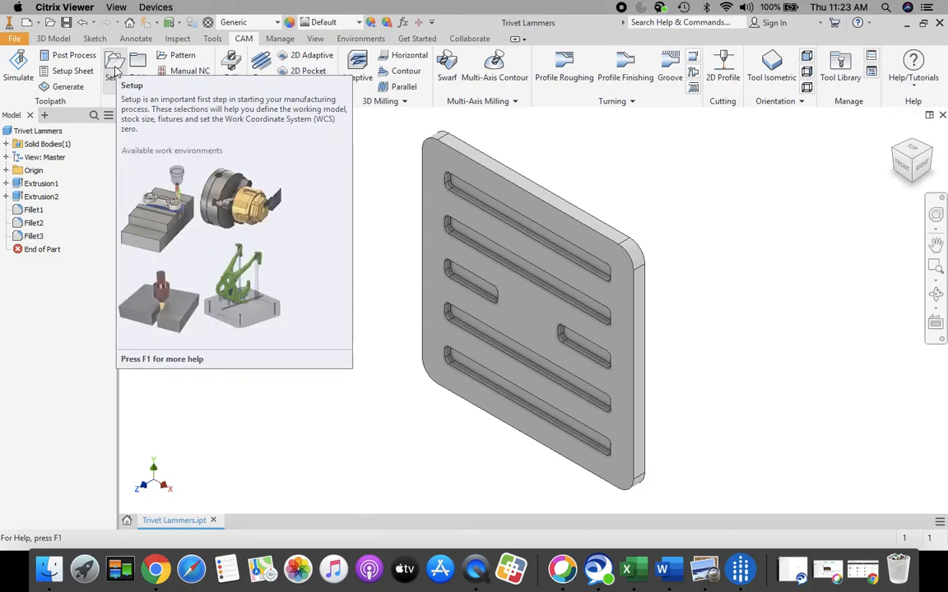
{"action": "left_click", "coordinate": [117, 73]}
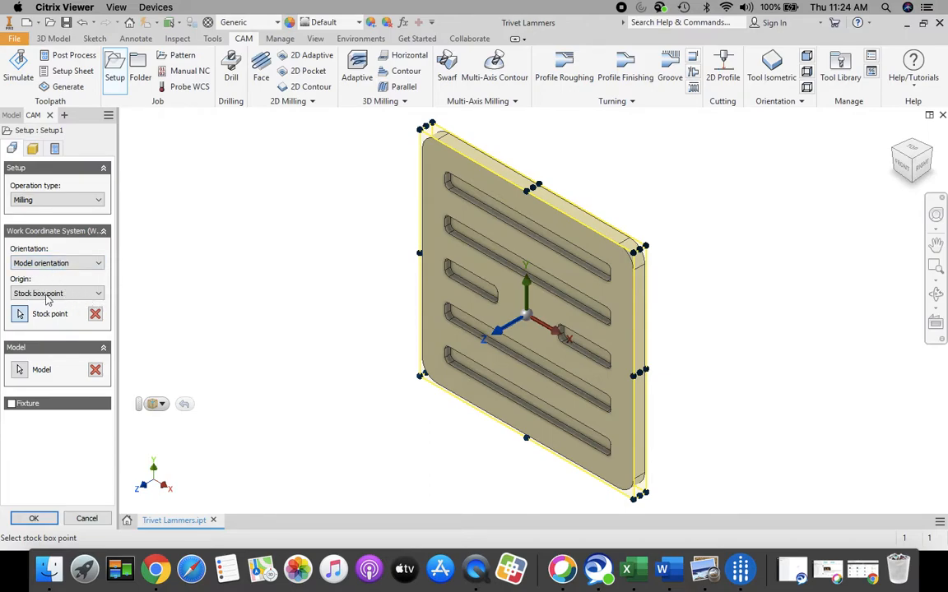
{"action": "left_click", "coordinate": [98, 294]}
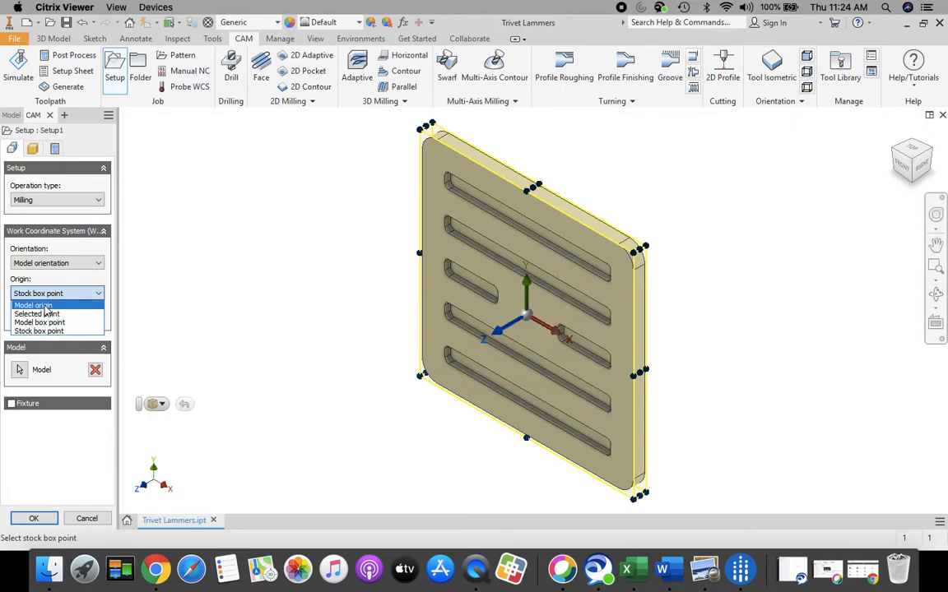
{"action": "left_click", "coordinate": [45, 306]}
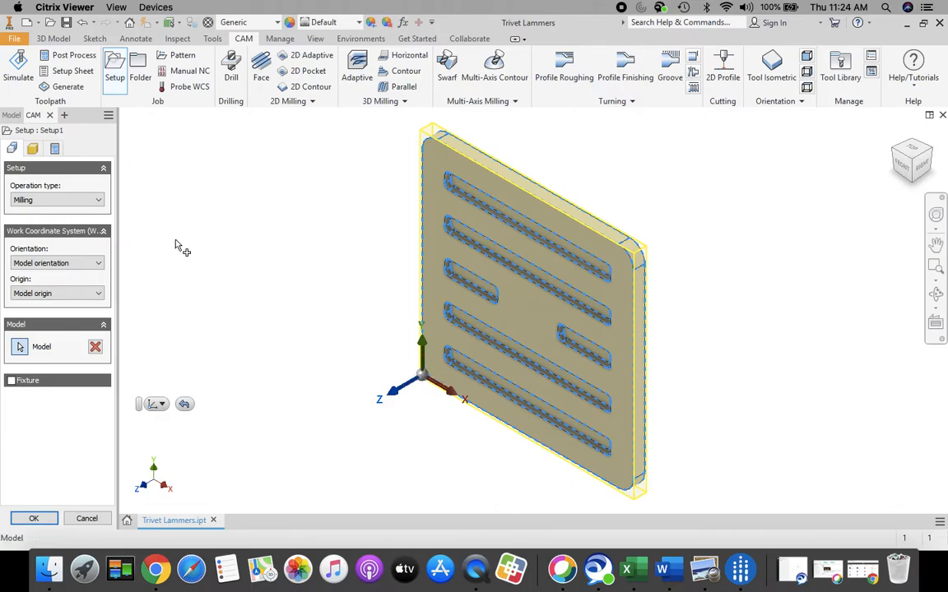
Set the setup's stock offset mode to No additional stock.
{"action": "left_click", "coordinate": [32, 150]}
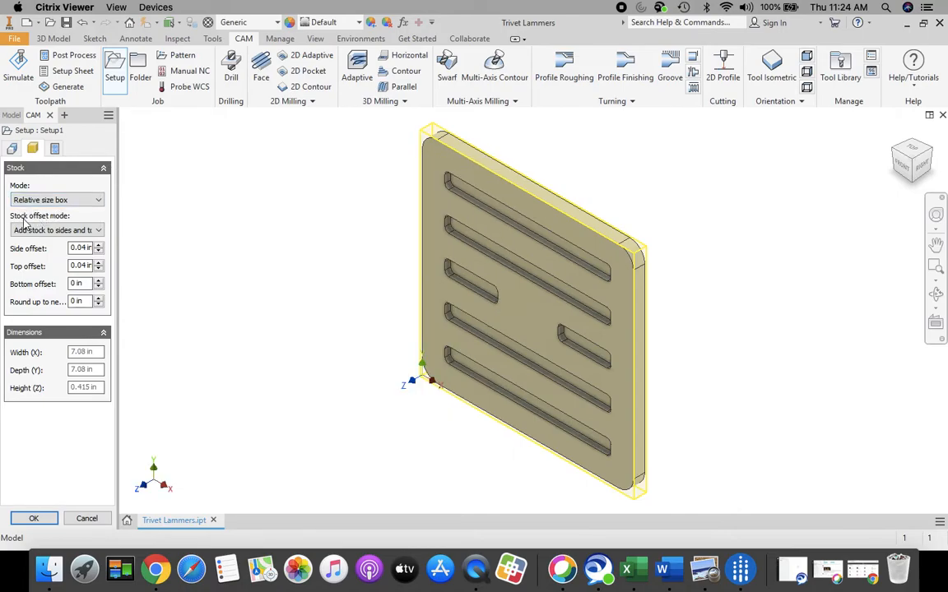
{"action": "left_click", "coordinate": [85, 233]}
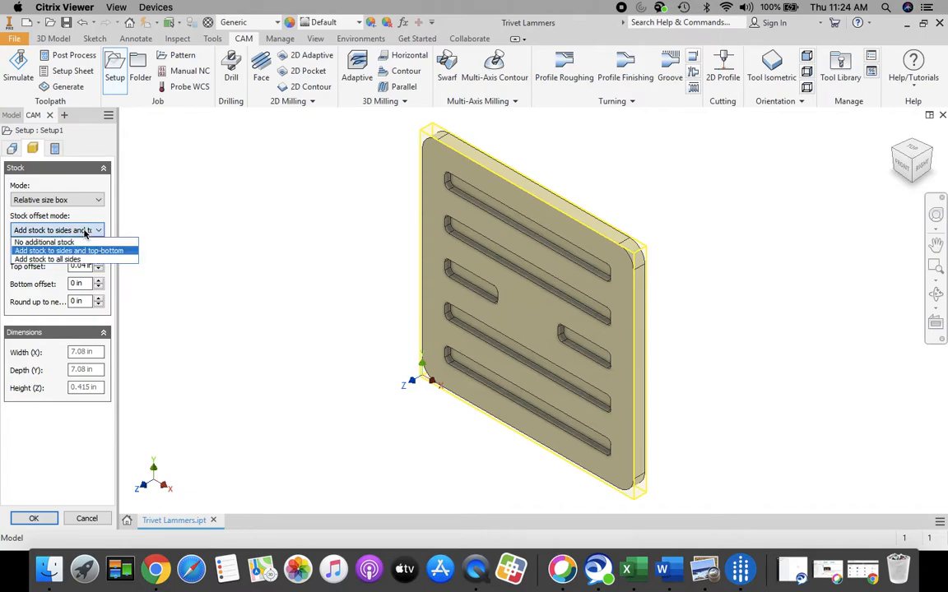
{"action": "left_click", "coordinate": [44, 243]}
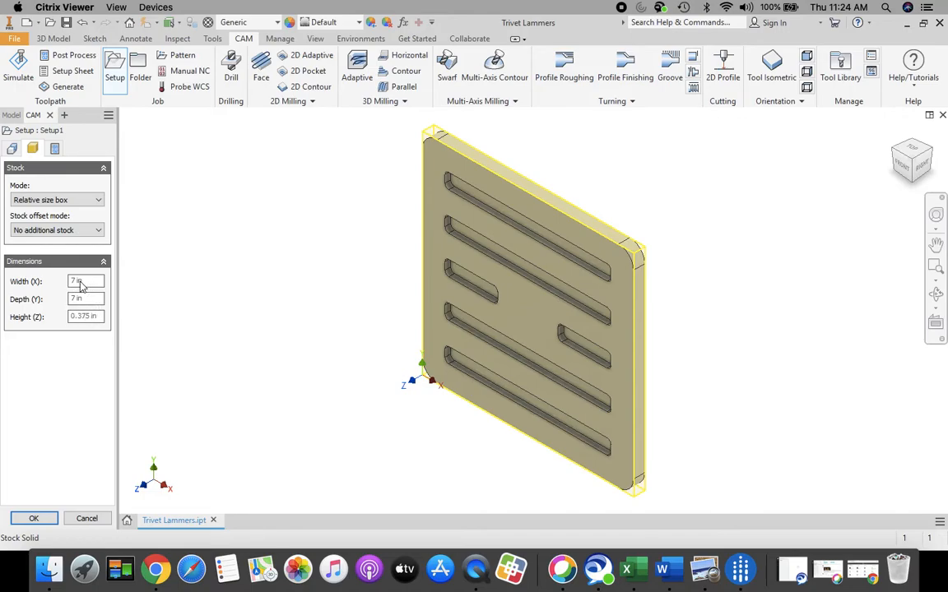
Name the setup's program "Trivet" followed by the owner's surname and accept the setup.
{"action": "left_click", "coordinate": [55, 148]}
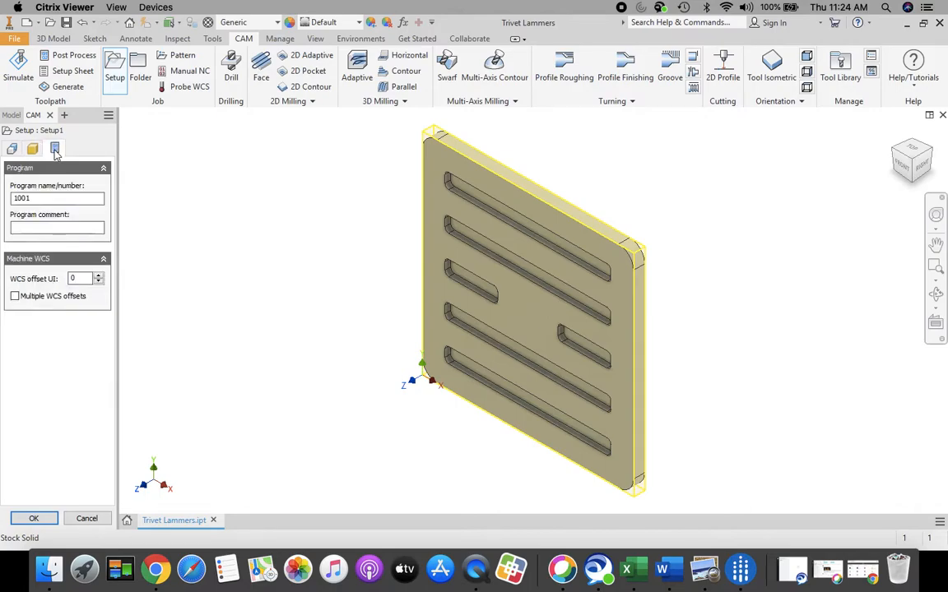
{"action": "double_click", "coordinate": [14, 200]}
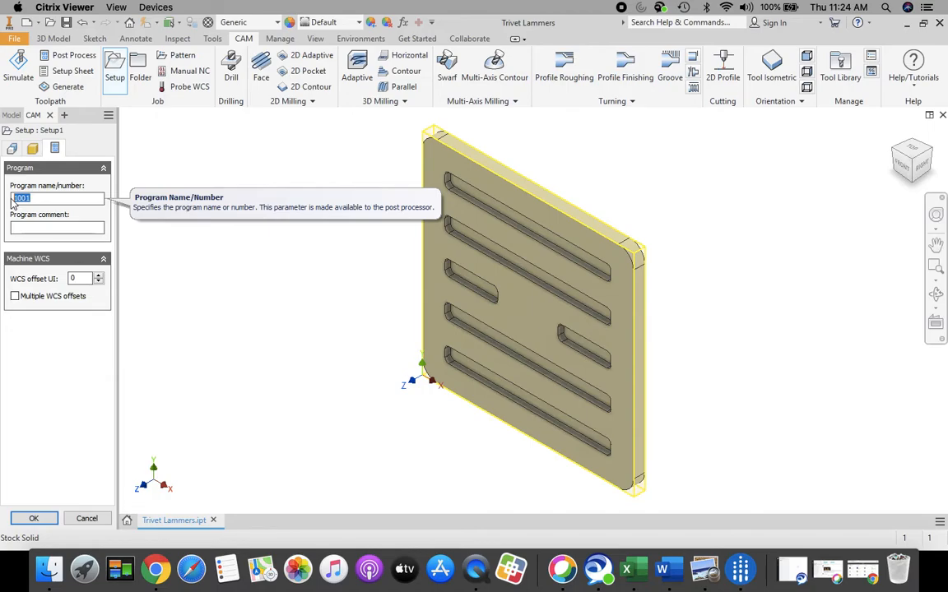
{"action": "type", "text": "Trivet Lammers"}
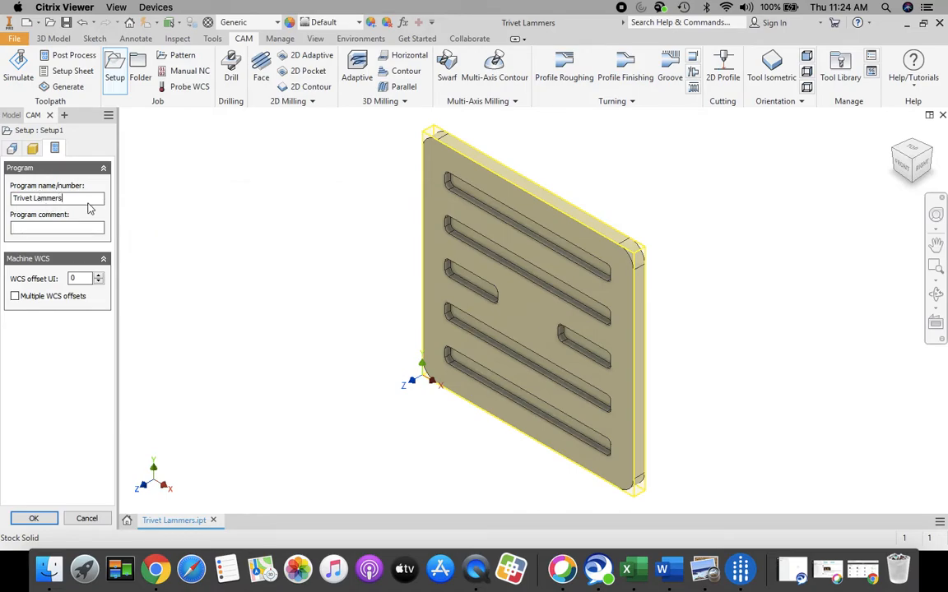
{"action": "left_click", "coordinate": [33, 519]}
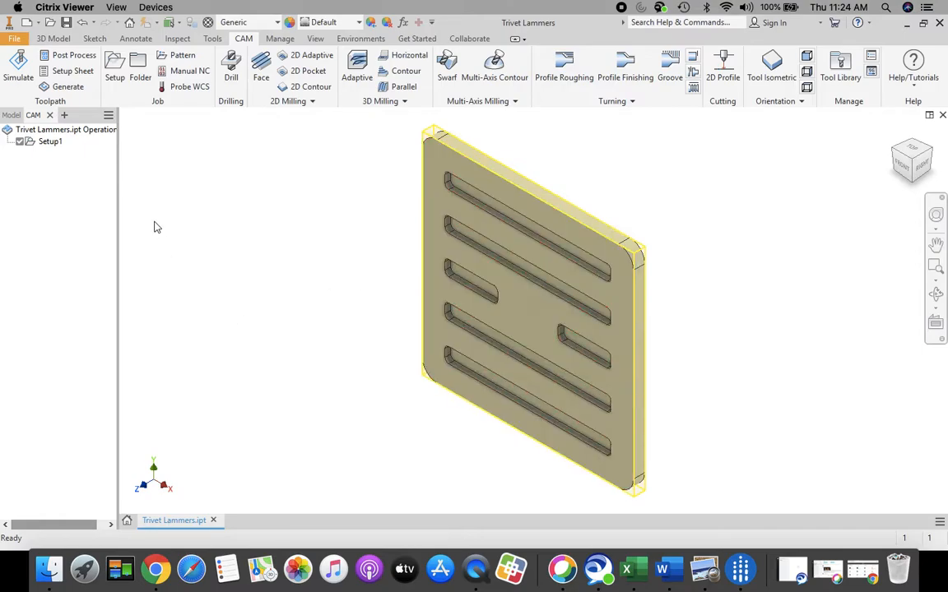
Start a 2D Pocket operation with the #1 1/8" flat end mill from the Butler MS Tool Library and show its geometry settings.
{"action": "left_click", "coordinate": [309, 73]}
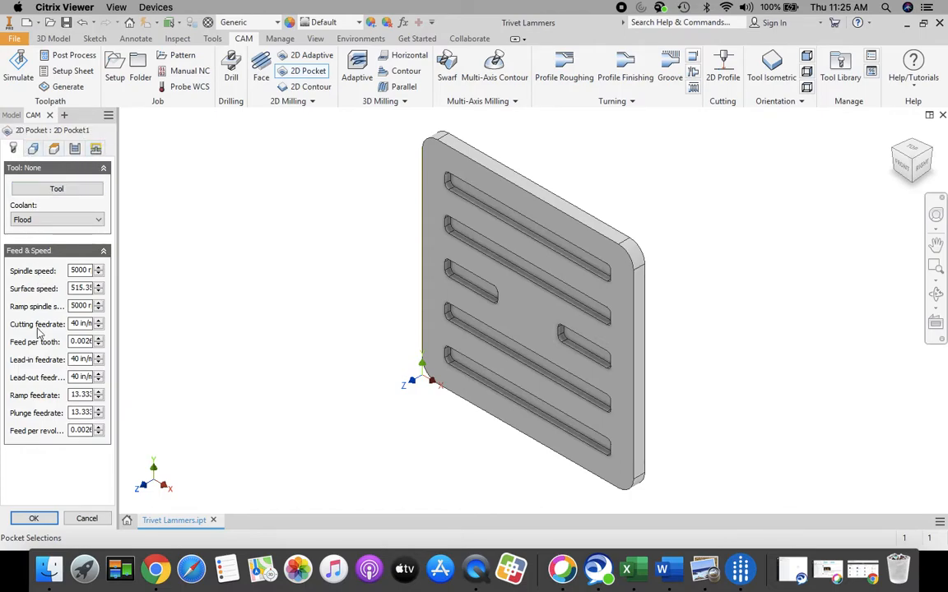
{"action": "left_click", "coordinate": [70, 191]}
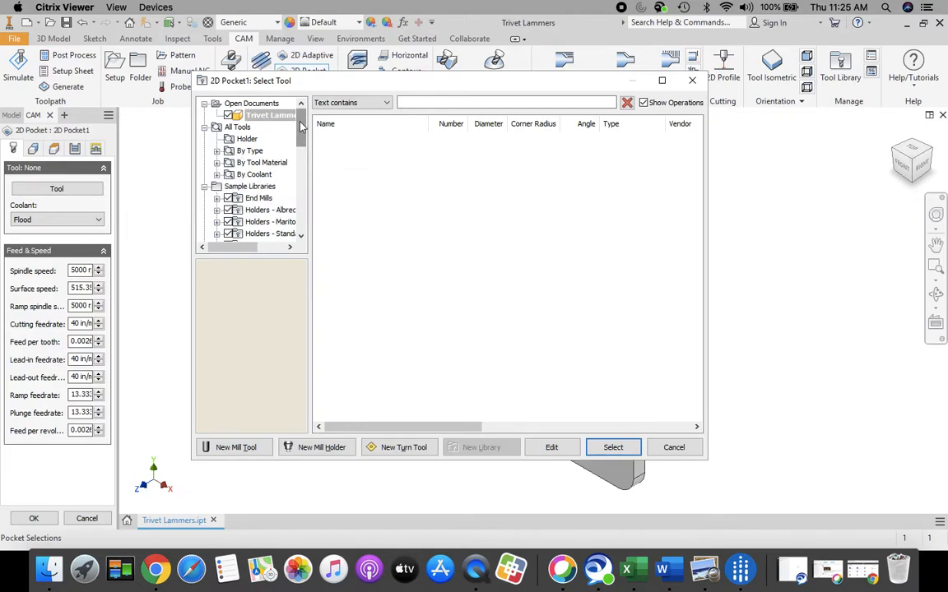
{"action": "left_click_drag", "start_coordinate": [302, 124], "coordinate": [302, 214]}
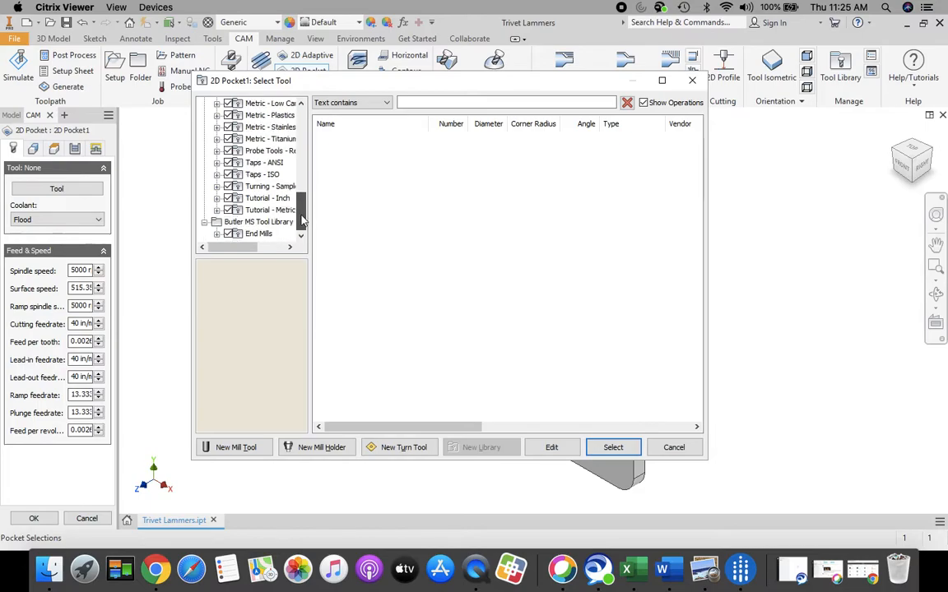
{"action": "left_click", "coordinate": [257, 222]}
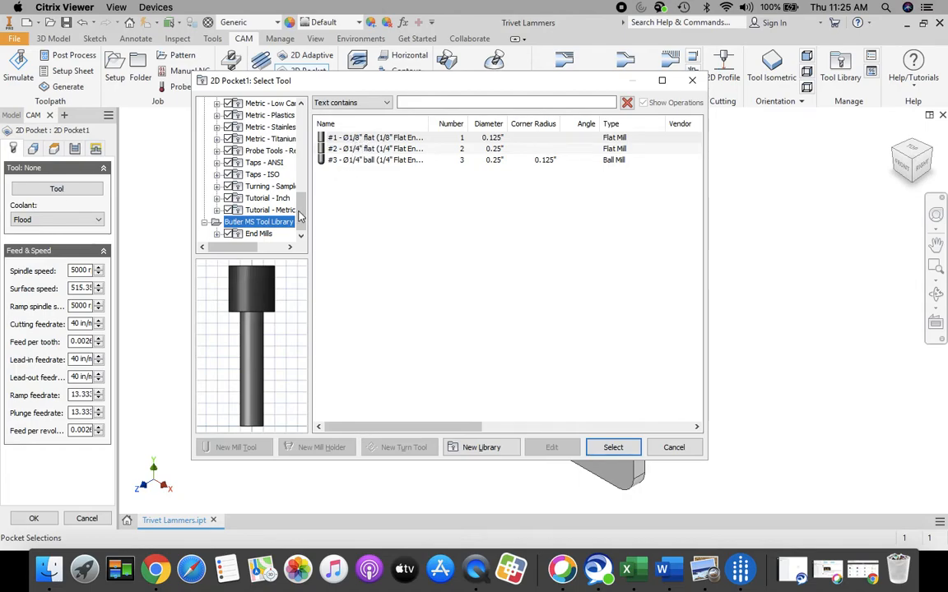
{"action": "left_click_drag", "start_coordinate": [301, 210], "coordinate": [307, 245]}
{"action": "scroll", "coordinate": [252, 209], "scroll_direction": "up", "scroll_amount": 10}
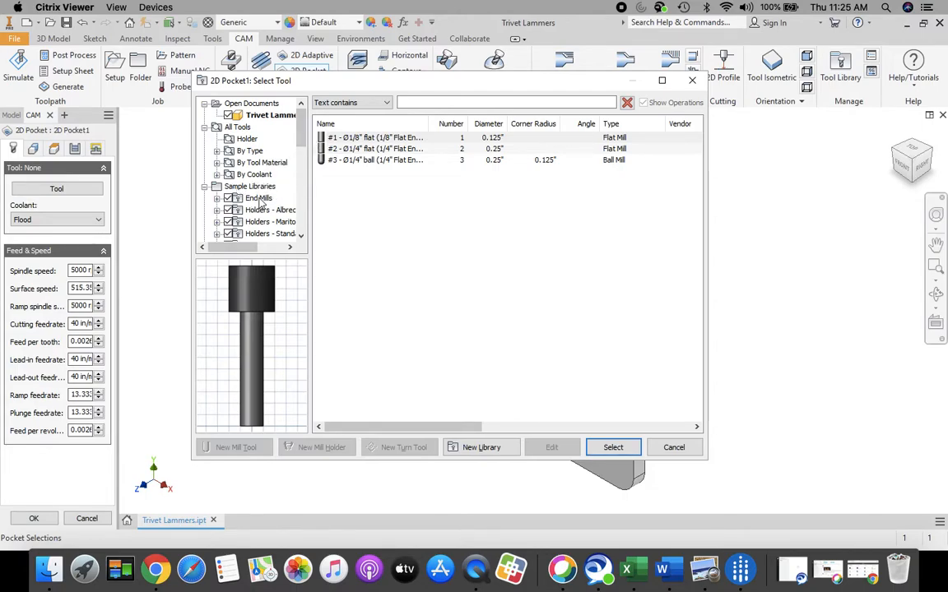
{"action": "left_click", "coordinate": [258, 199]}
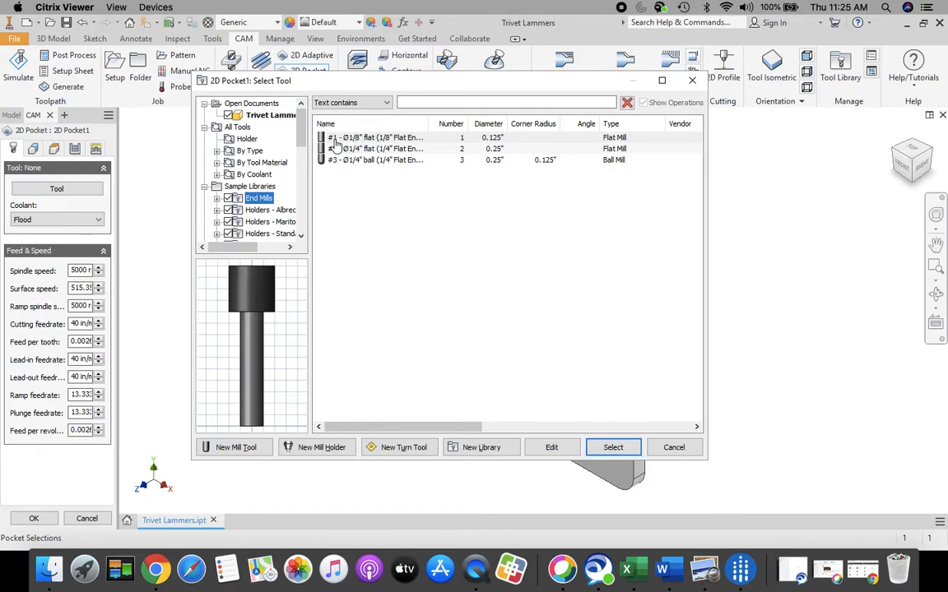
{"action": "scroll", "coordinate": [273, 131], "scroll_direction": "down", "scroll_amount": 10}
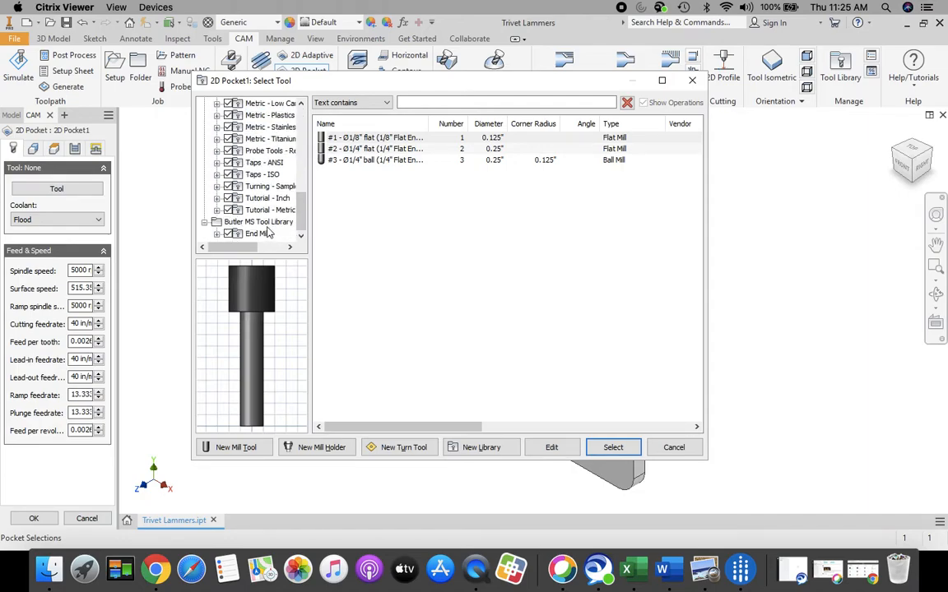
{"action": "left_click", "coordinate": [265, 224]}
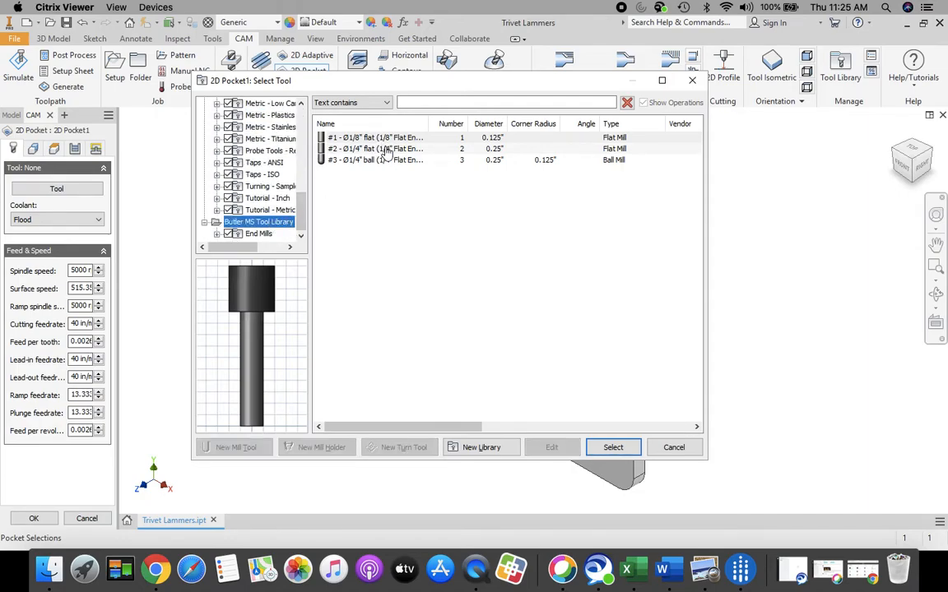
{"action": "left_click", "coordinate": [346, 138]}
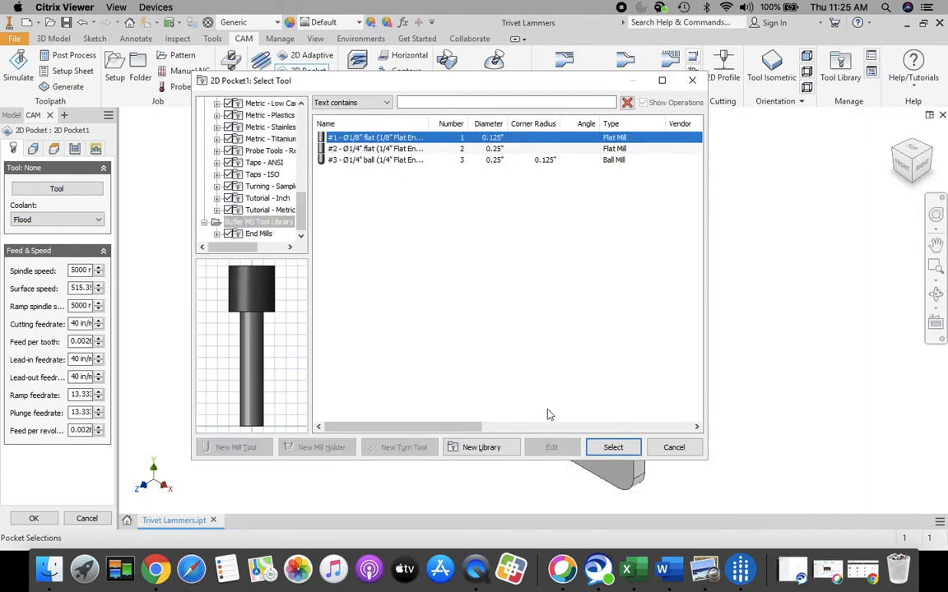
{"action": "left_click", "coordinate": [613, 448]}
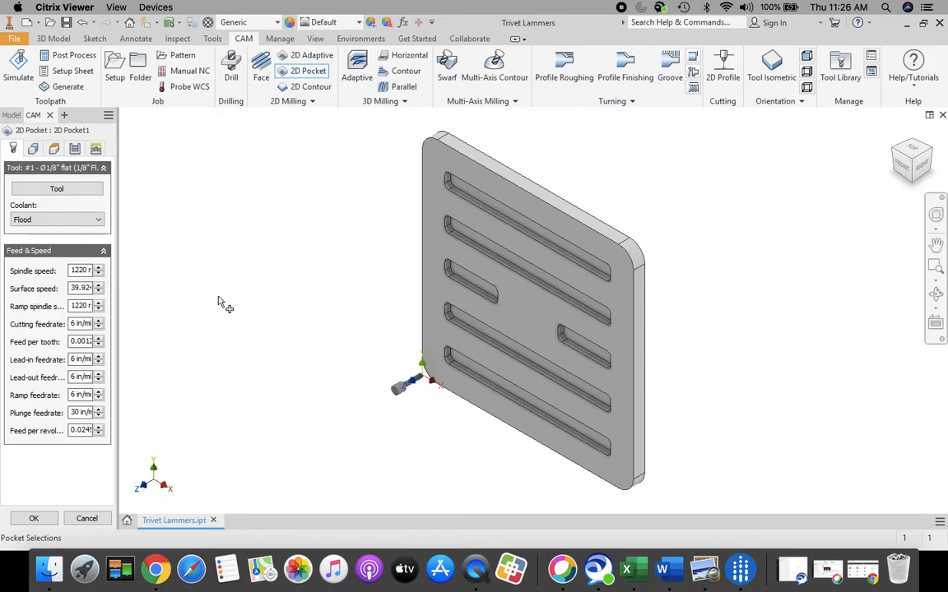
{"action": "left_click", "coordinate": [33, 148]}
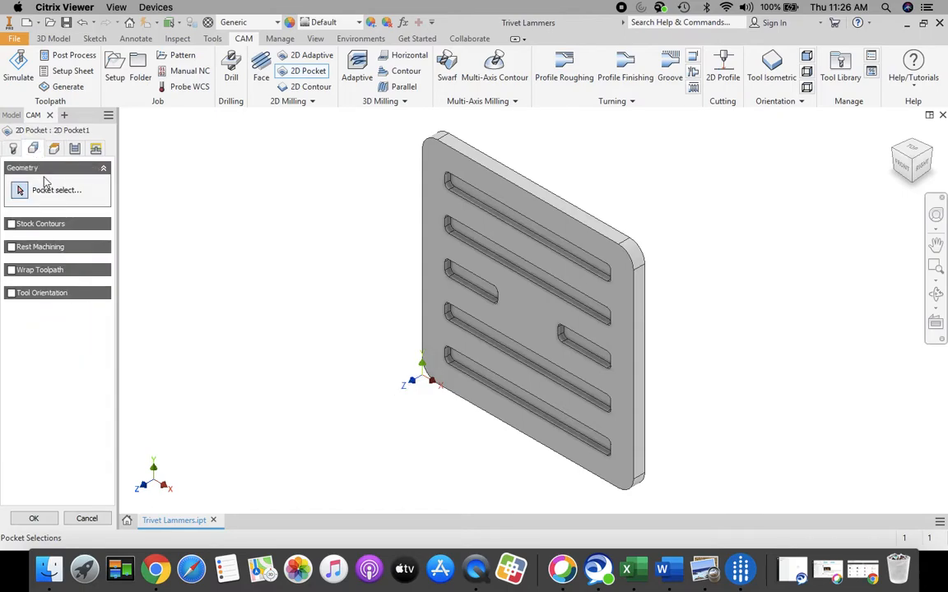
{"action": "left_click", "coordinate": [492, 385]}
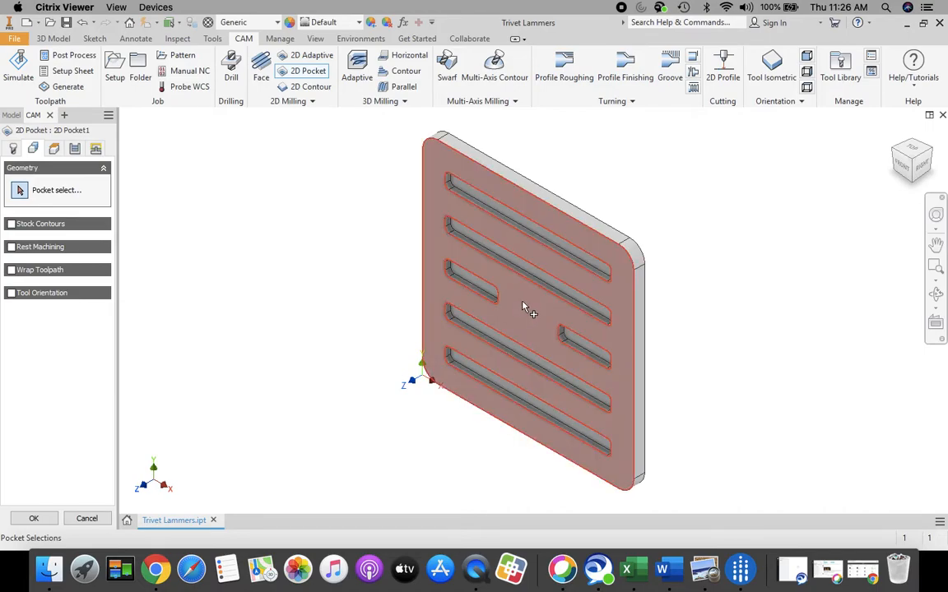
{"action": "scroll", "coordinate": [487, 339], "scroll_direction": "up", "scroll_amount": 3}
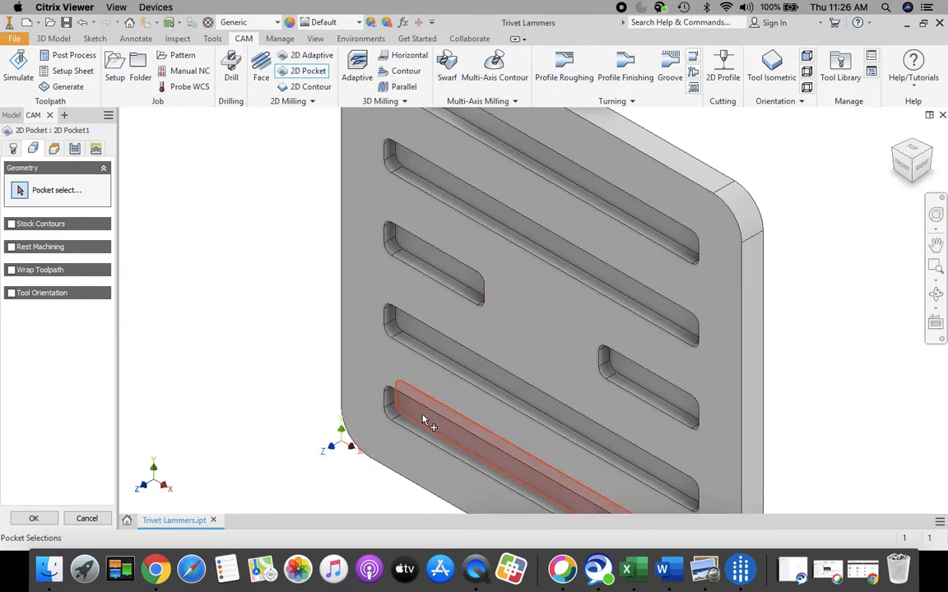
{"action": "left_click", "coordinate": [424, 426]}
{"action": "left_click", "coordinate": [432, 421]}
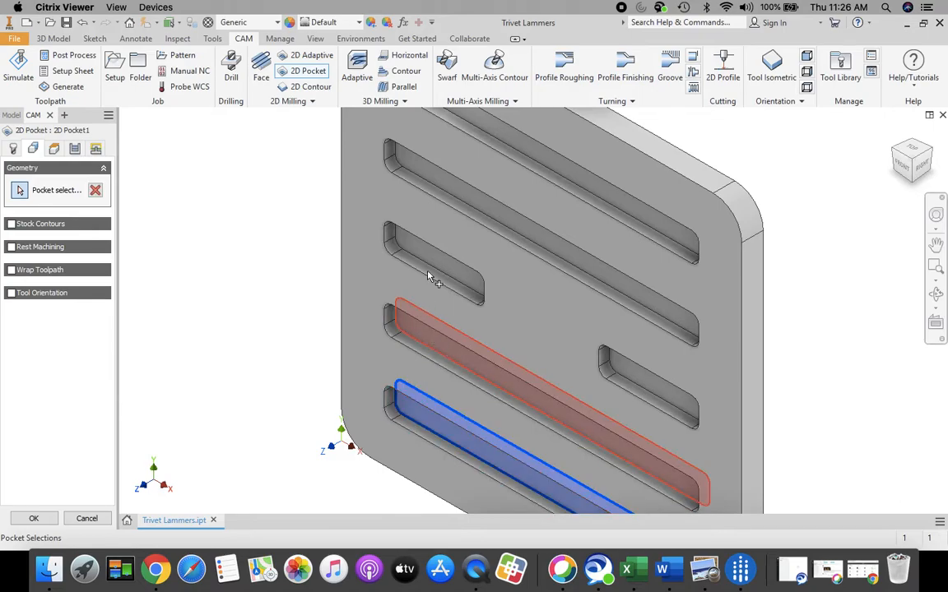
{"action": "left_click", "coordinate": [437, 263]}
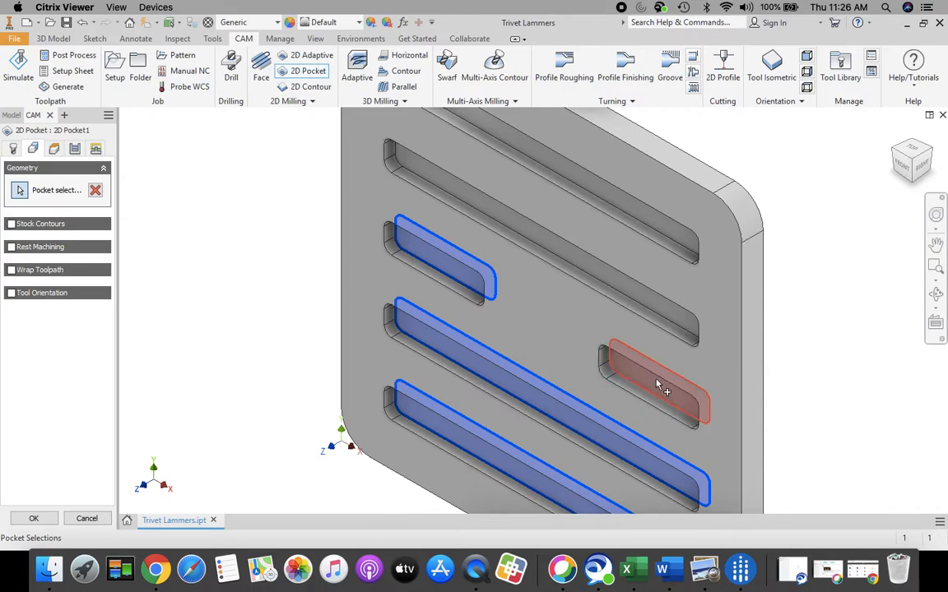
{"action": "left_click", "coordinate": [648, 388]}
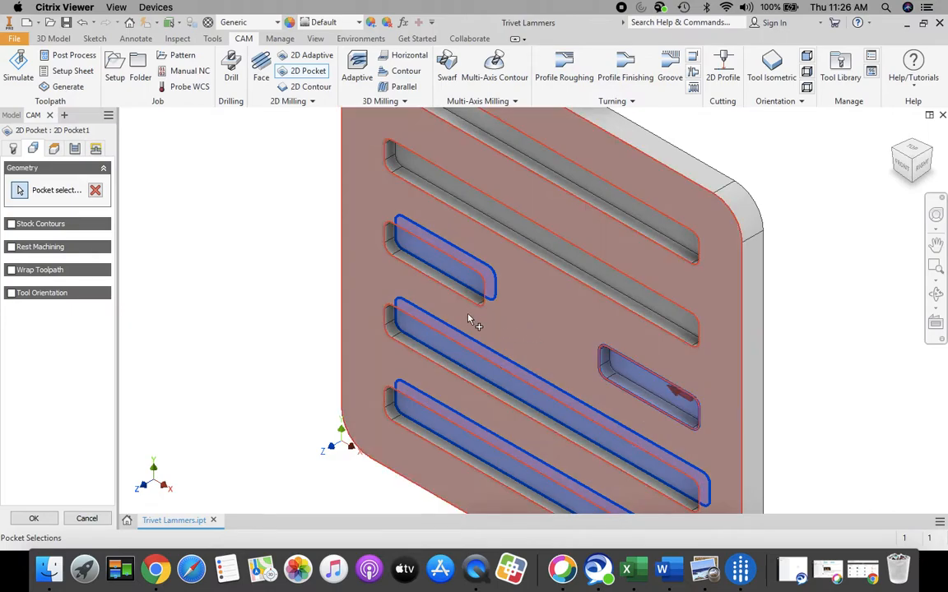
{"action": "left_click", "coordinate": [96, 192]}
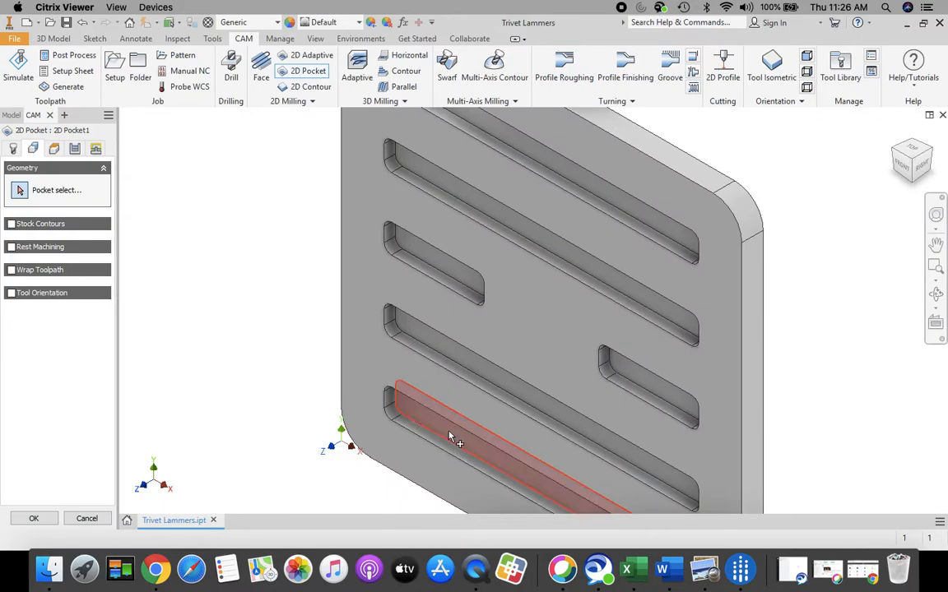
Select the floors of all six slots, four long and two short, as the 2D Pocket geometry.
{"action": "left_click", "coordinate": [450, 437]}
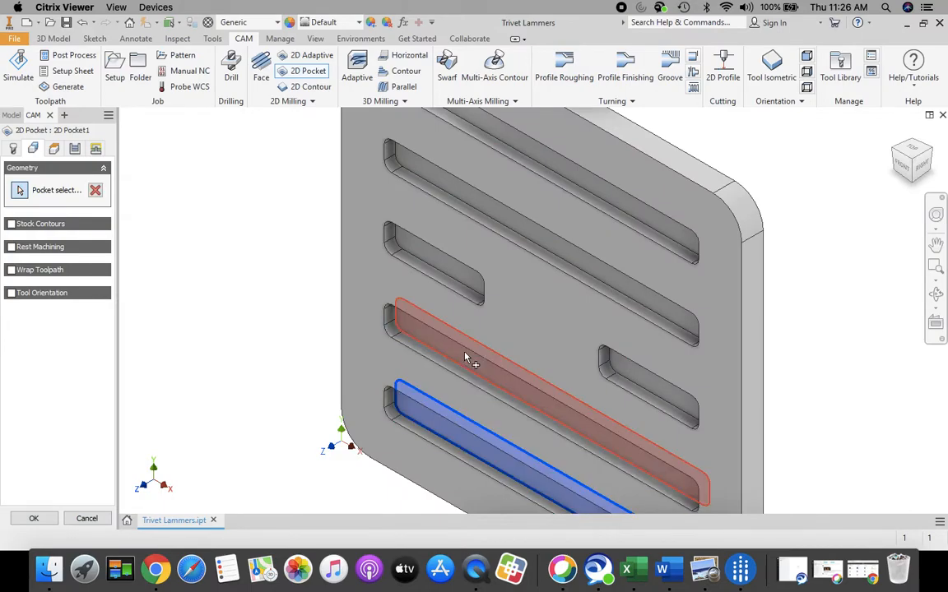
{"action": "left_click", "coordinate": [469, 333]}
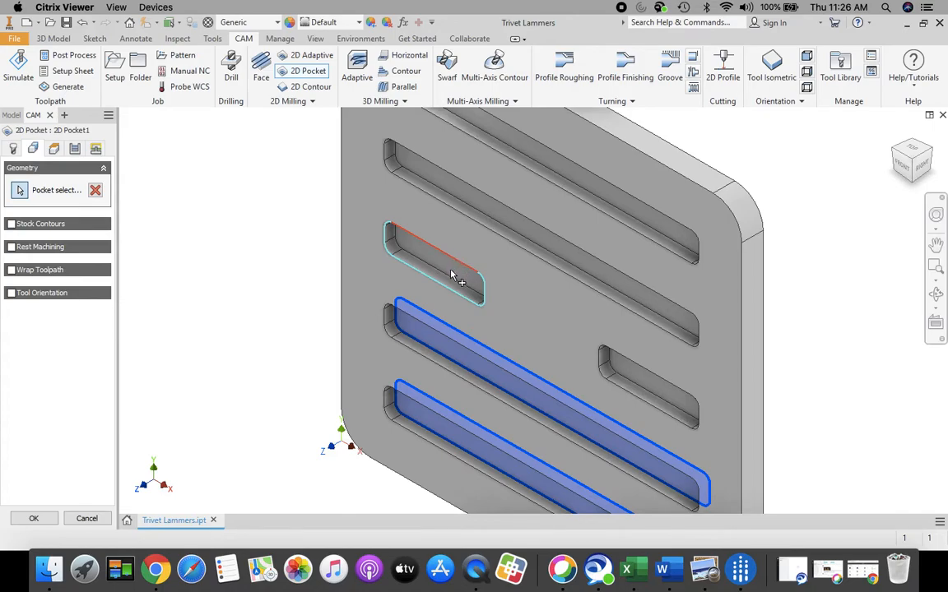
{"action": "left_click", "coordinate": [663, 385]}
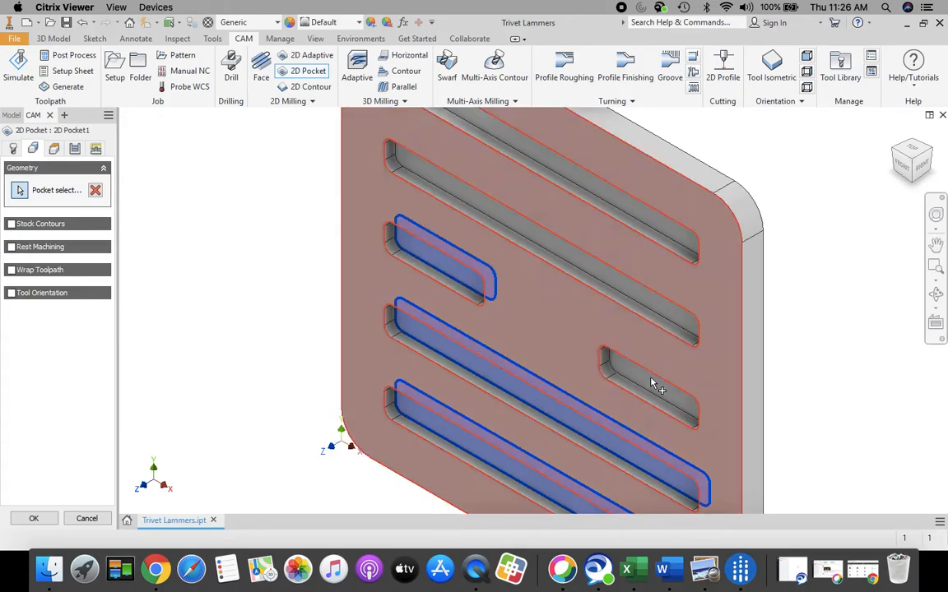
{"action": "left_click", "coordinate": [644, 372]}
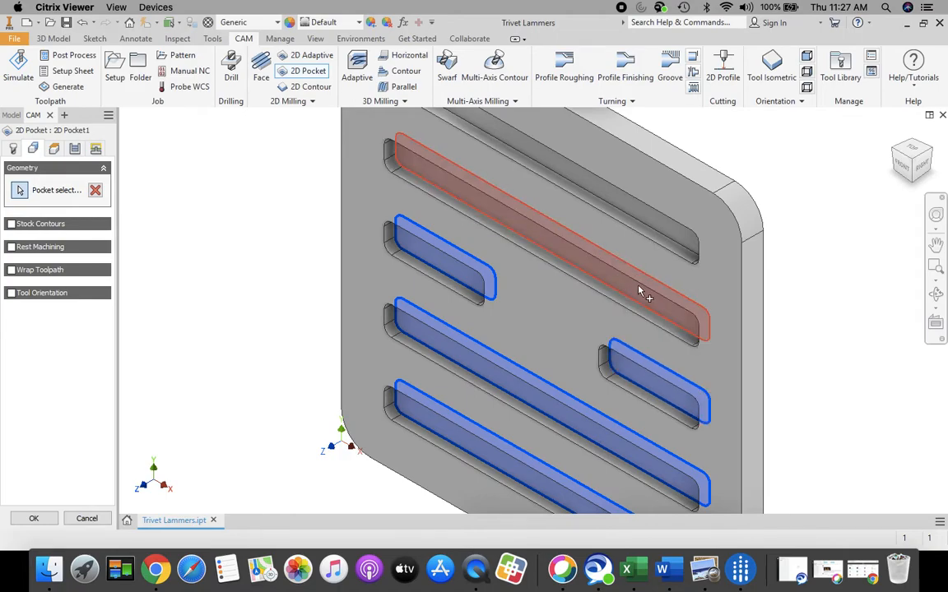
{"action": "left_click", "coordinate": [641, 220]}
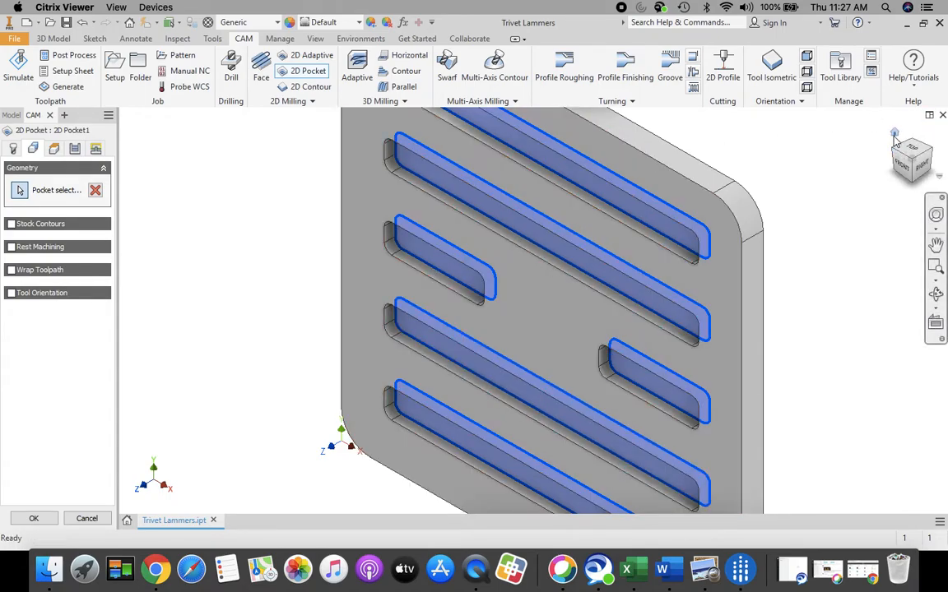
{"action": "key", "text": "F6"}
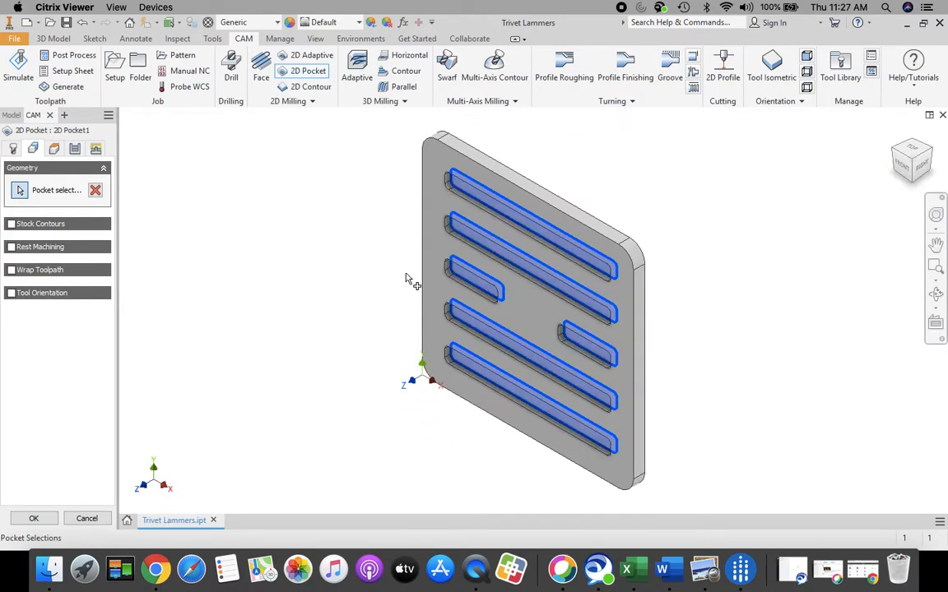
Reference the pocket's clearance height from Model top with a 0.2 in offset.
{"action": "left_click", "coordinate": [53, 152]}
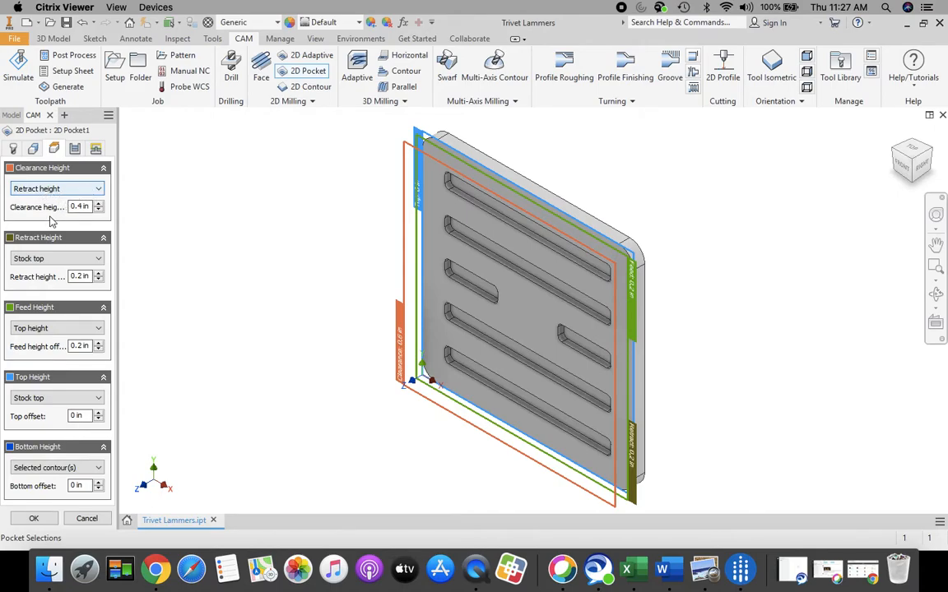
{"action": "left_click", "coordinate": [74, 188]}
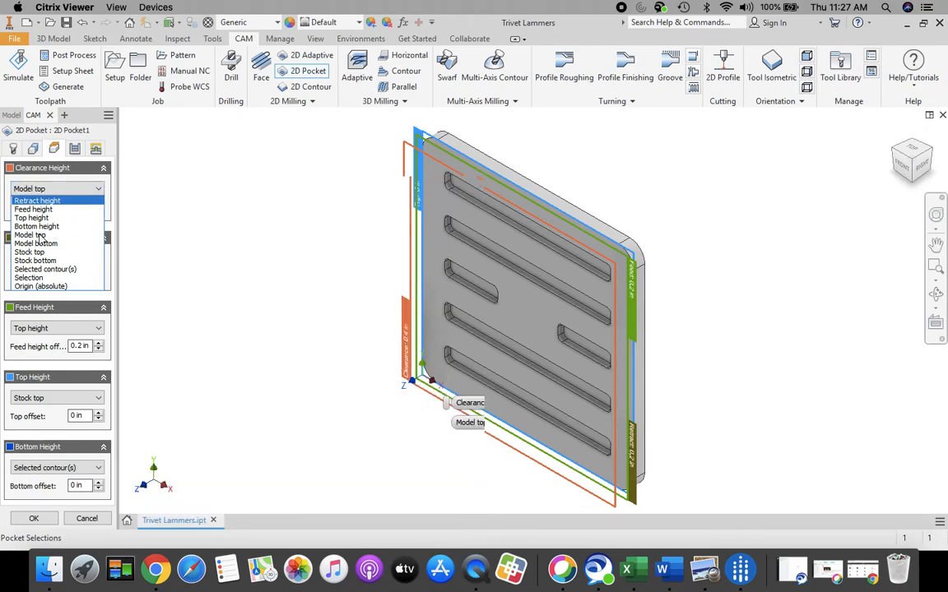
{"action": "left_click", "coordinate": [37, 234]}
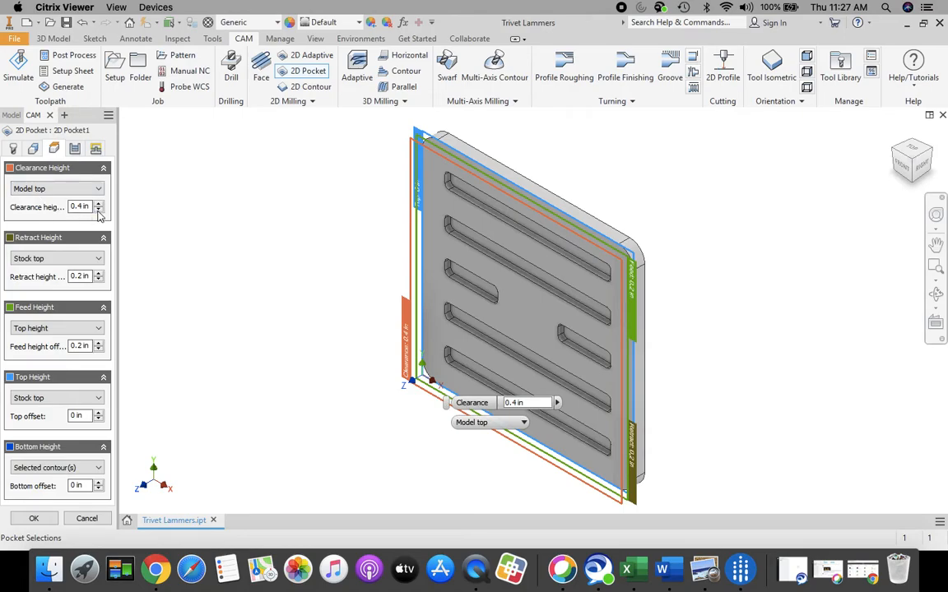
{"action": "left_click", "coordinate": [98, 211]}
{"action": "left_click", "coordinate": [98, 211]}
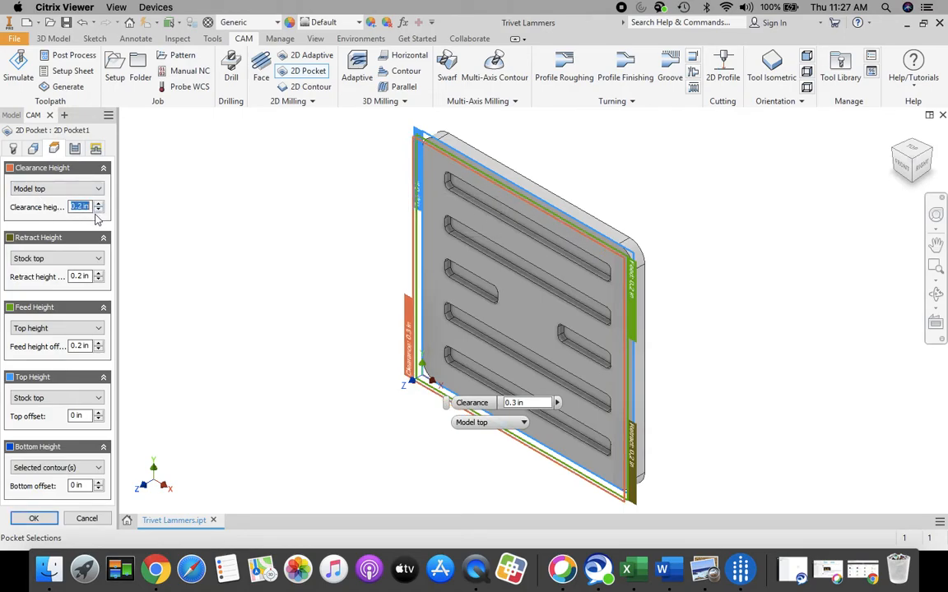
Reference both the retract height and the feed height of the pocket from Model top.
{"action": "left_click", "coordinate": [49, 259]}
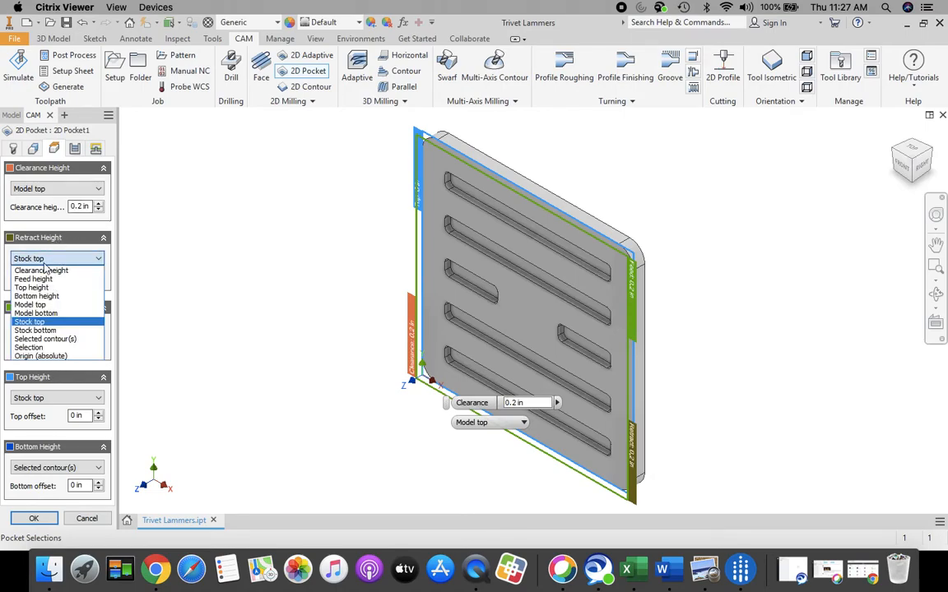
{"action": "left_click", "coordinate": [39, 306]}
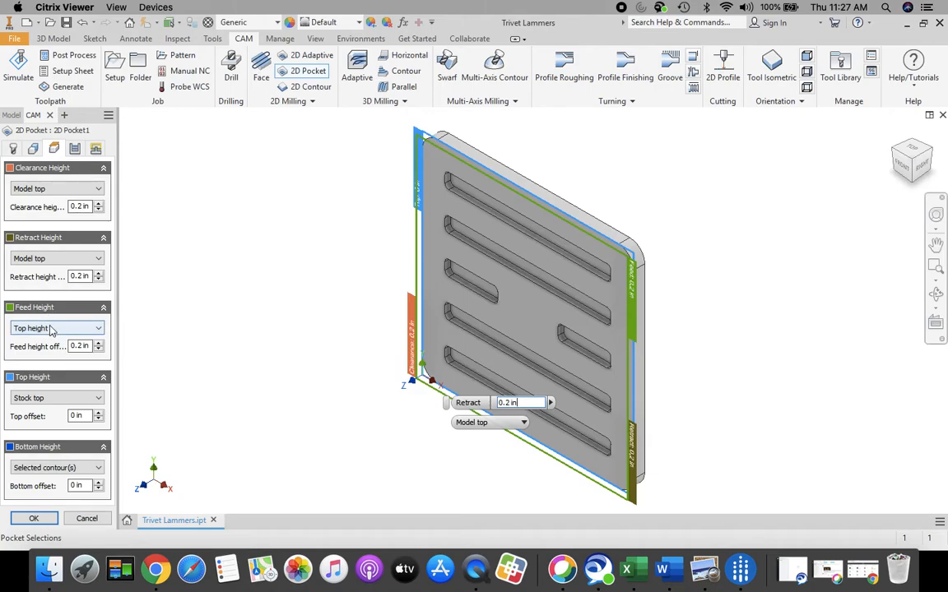
{"action": "left_click", "coordinate": [50, 328]}
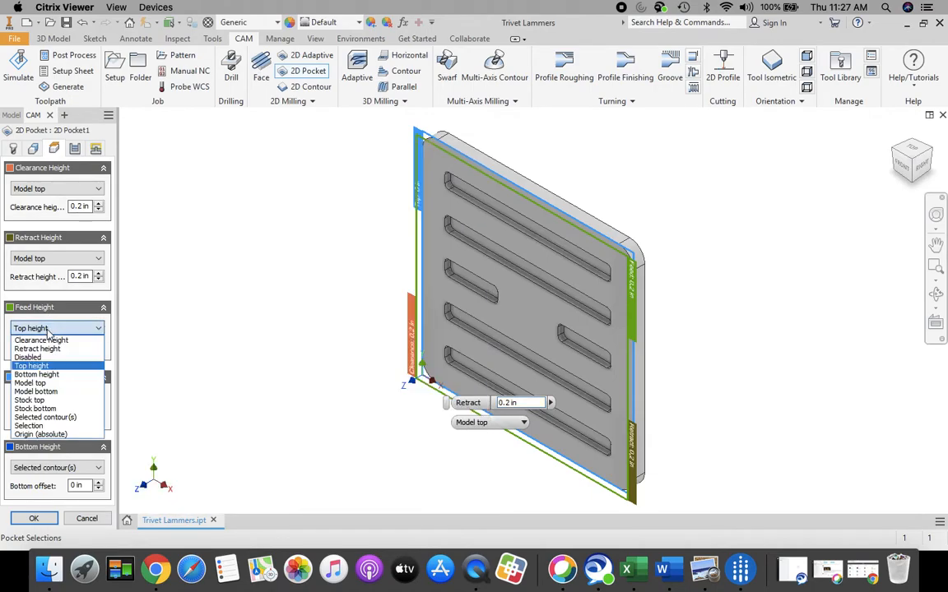
{"action": "left_click", "coordinate": [42, 383]}
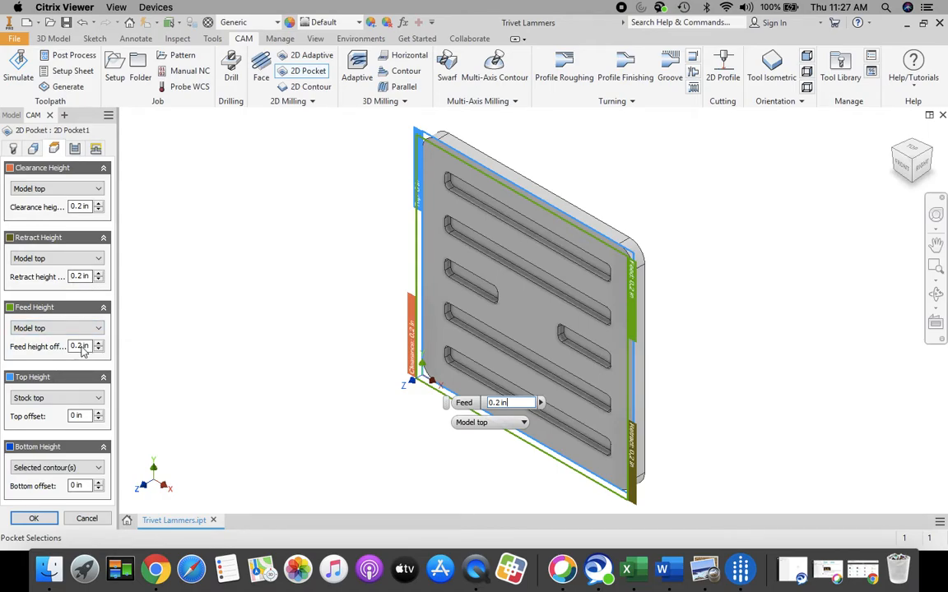
Turn off Stock to Leave for the pocket and disable its lead-in and lead-out moves.
{"action": "left_click", "coordinate": [74, 149]}
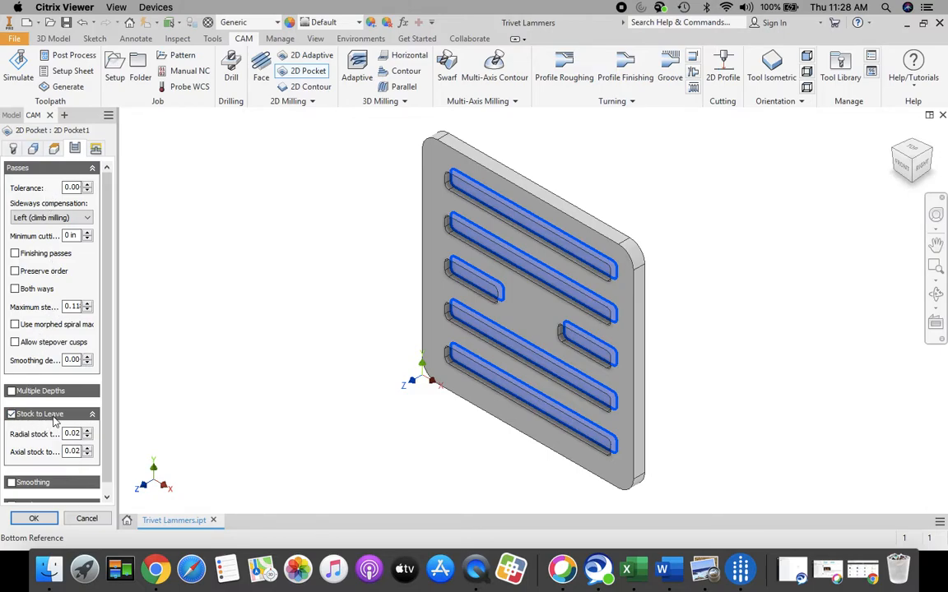
{"action": "left_click", "coordinate": [10, 416]}
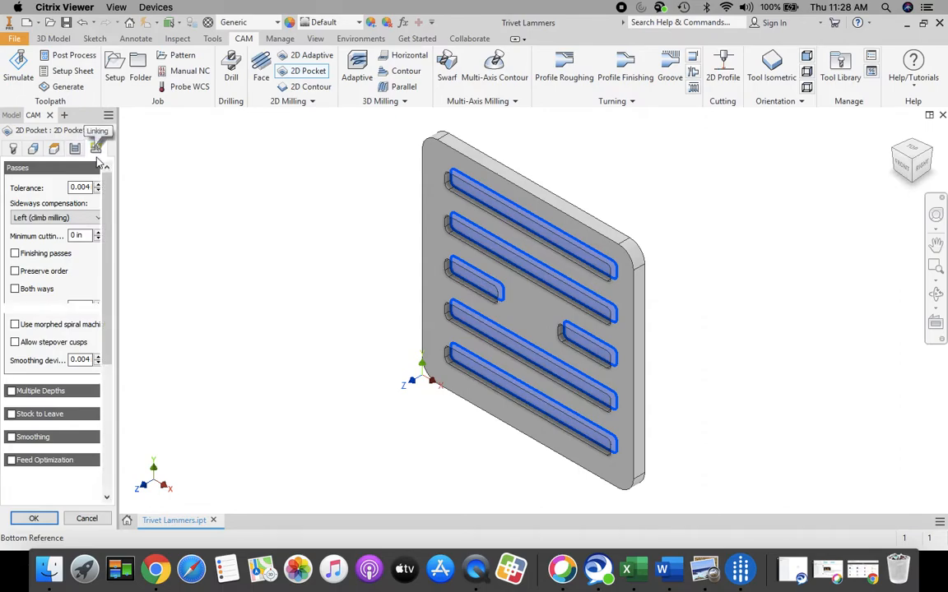
{"action": "left_click", "coordinate": [96, 148]}
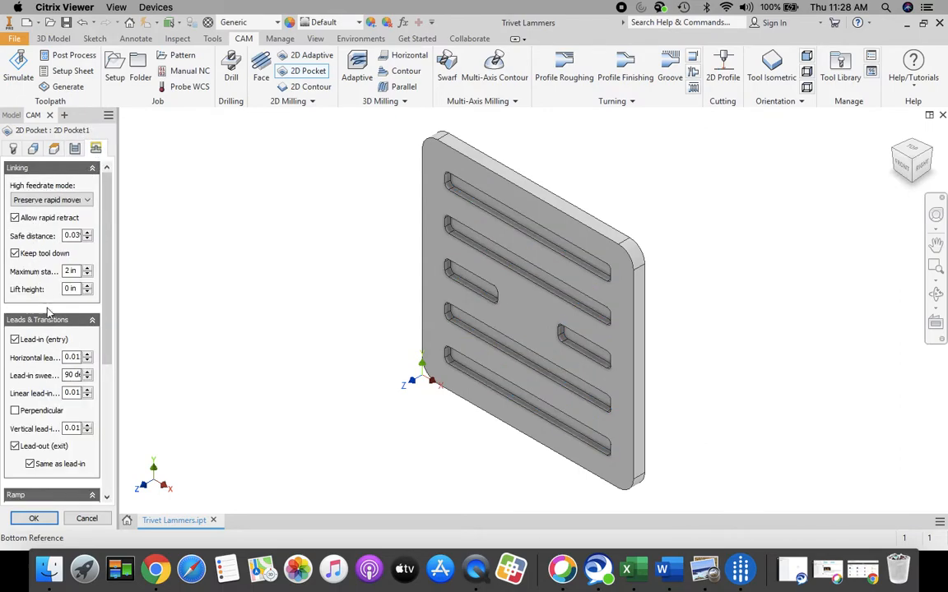
{"action": "left_click", "coordinate": [15, 340]}
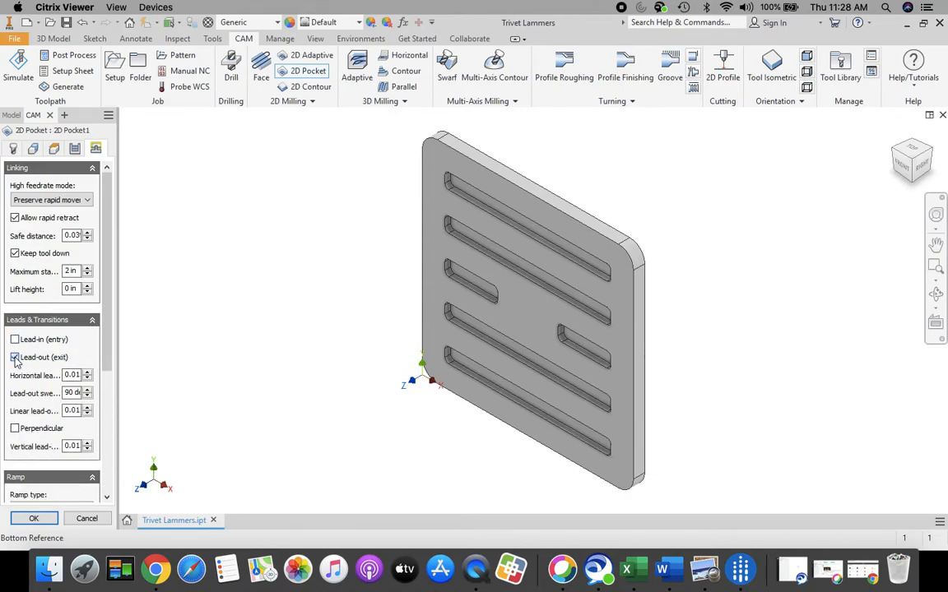
{"action": "left_click", "coordinate": [15, 358]}
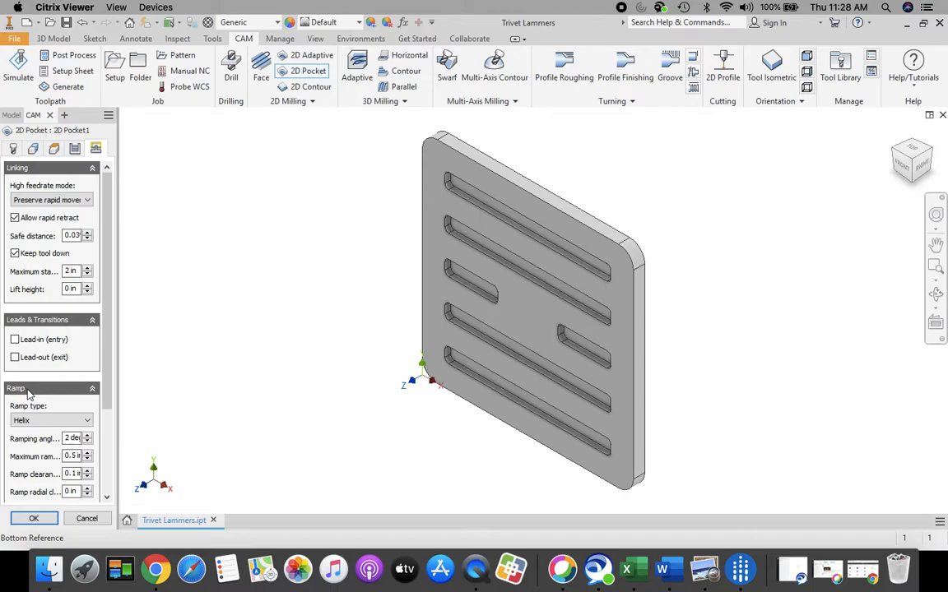
Set the pocket's ramp type to Plunge and accept the 2D Pocket operation.
{"action": "left_click", "coordinate": [53, 424]}
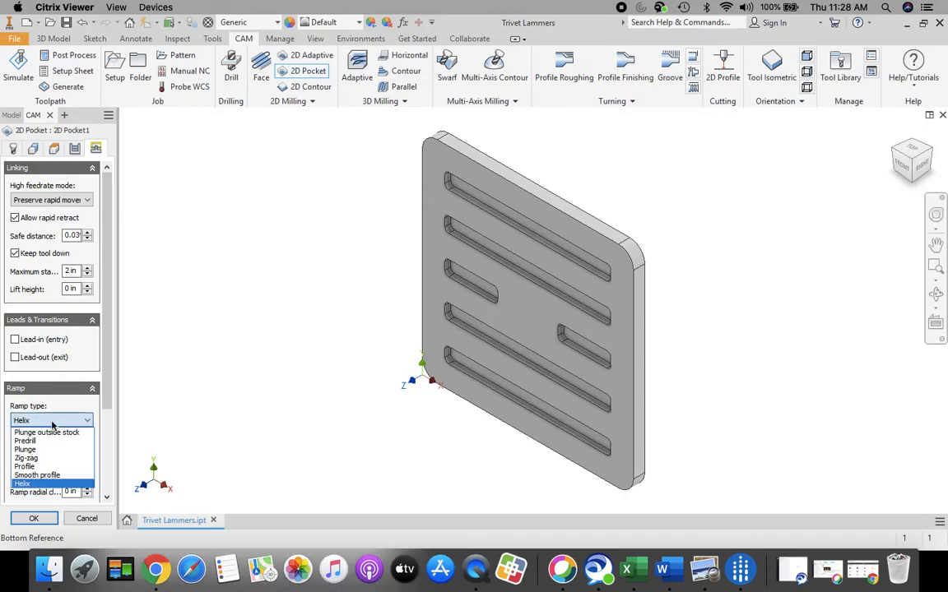
{"action": "left_click", "coordinate": [38, 449]}
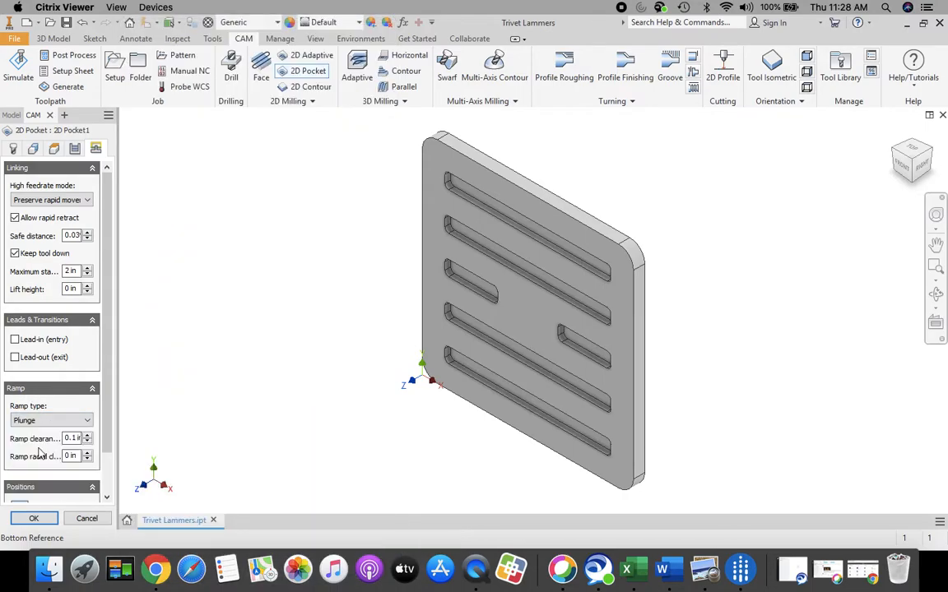
{"action": "left_click", "coordinate": [34, 519]}
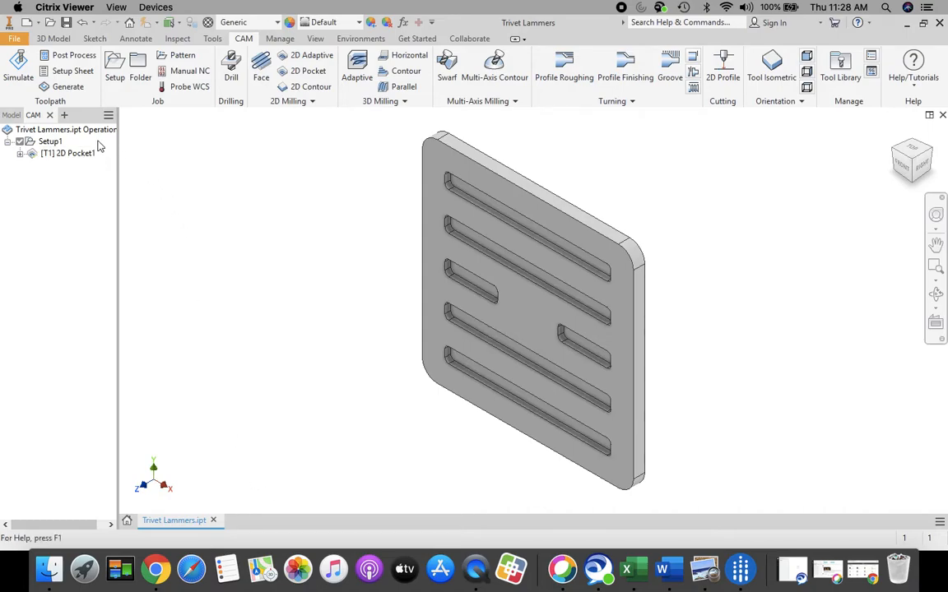
Simulate the slot pocketing with stock shown, run it through to the end, and close the simulation.
{"action": "left_click", "coordinate": [19, 64]}
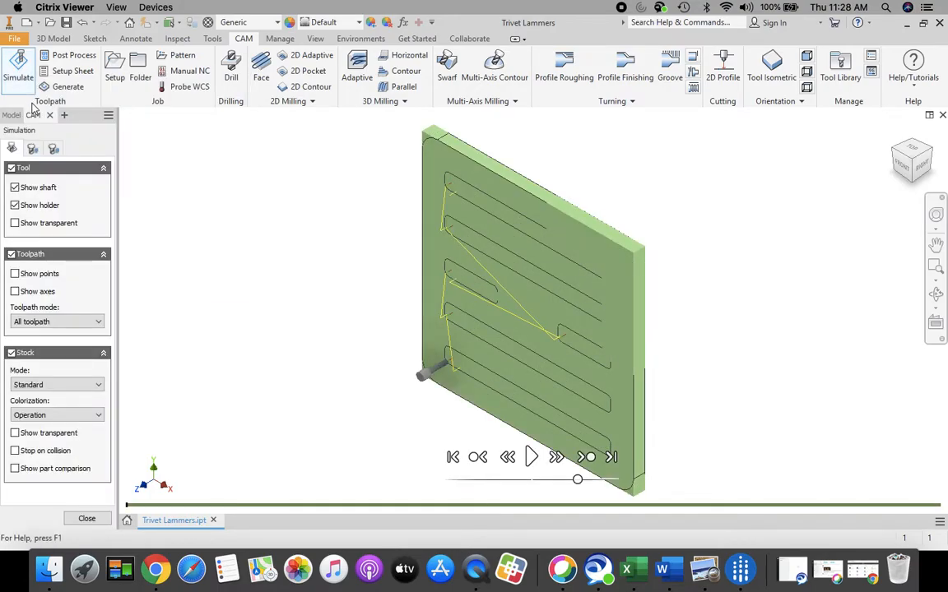
{"action": "left_click", "coordinate": [11, 353]}
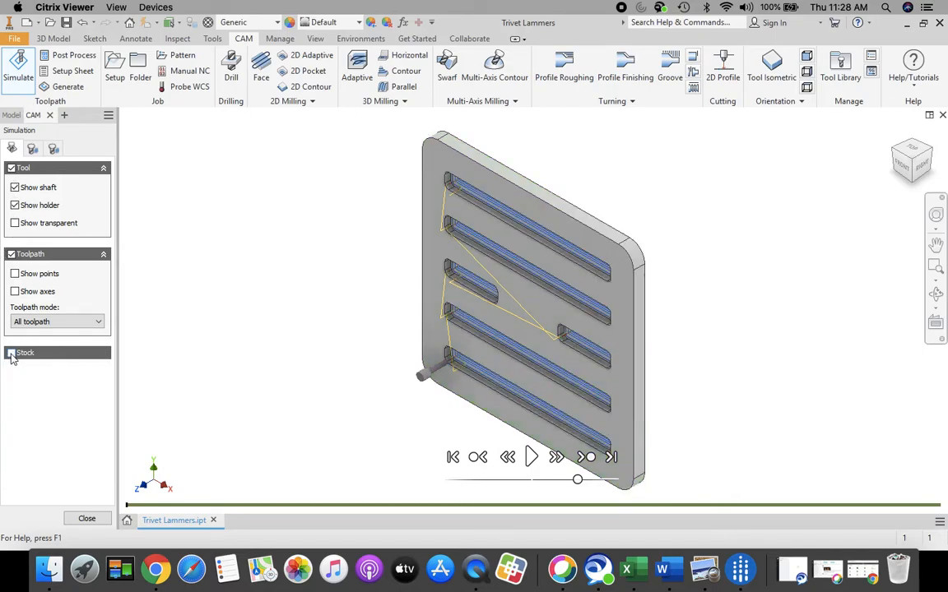
{"action": "left_click", "coordinate": [12, 353]}
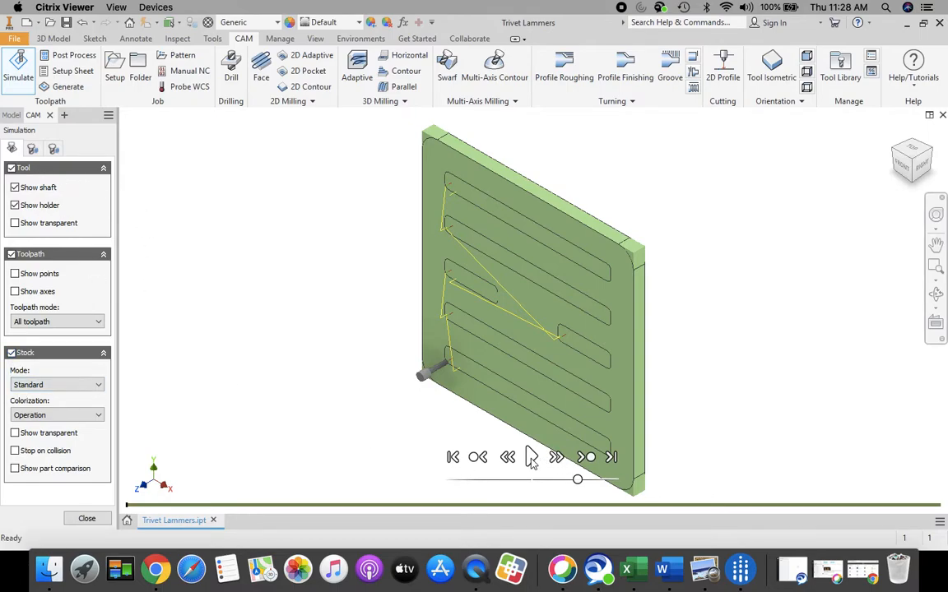
{"action": "left_click", "coordinate": [531, 458]}
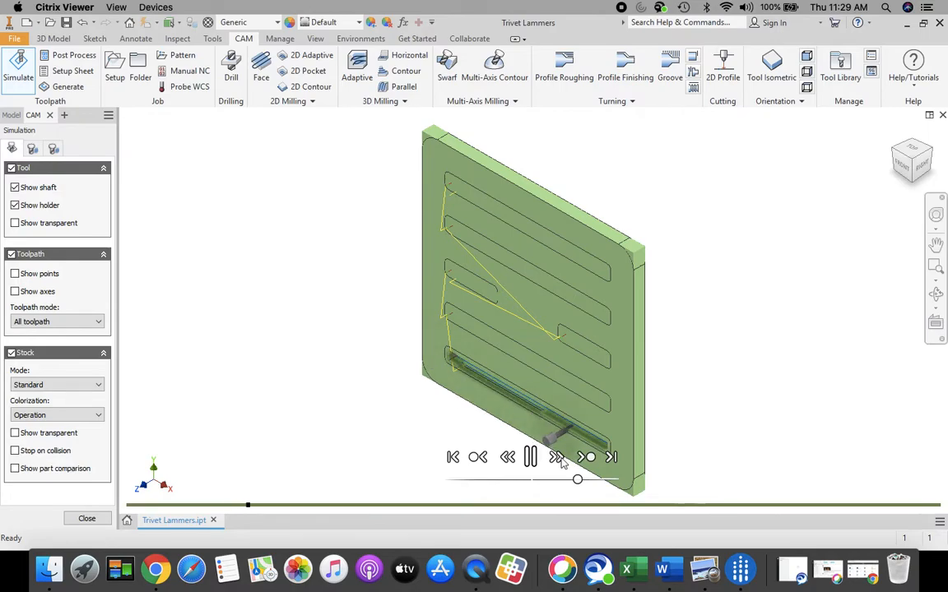
{"action": "left_click", "coordinate": [587, 456]}
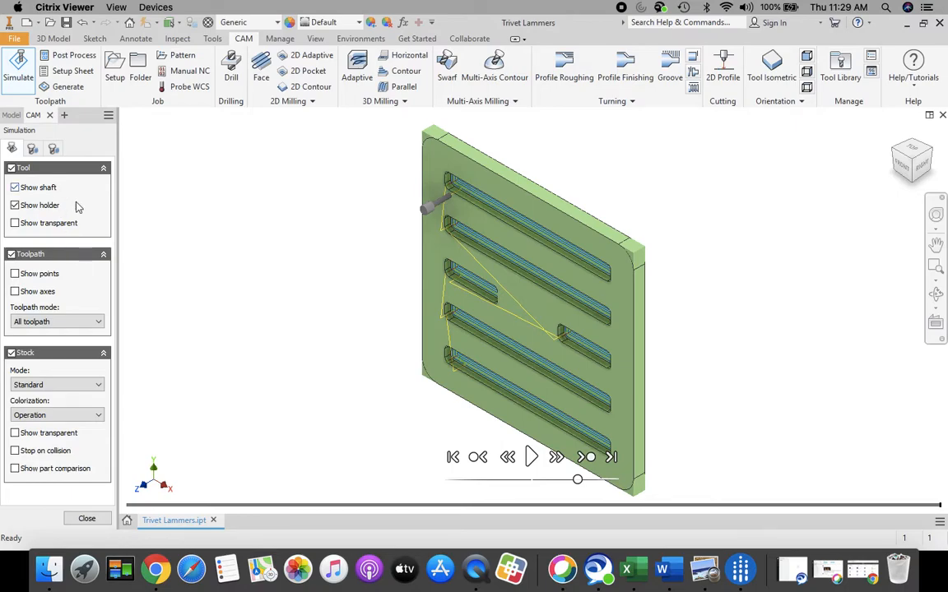
{"action": "left_click", "coordinate": [86, 520]}
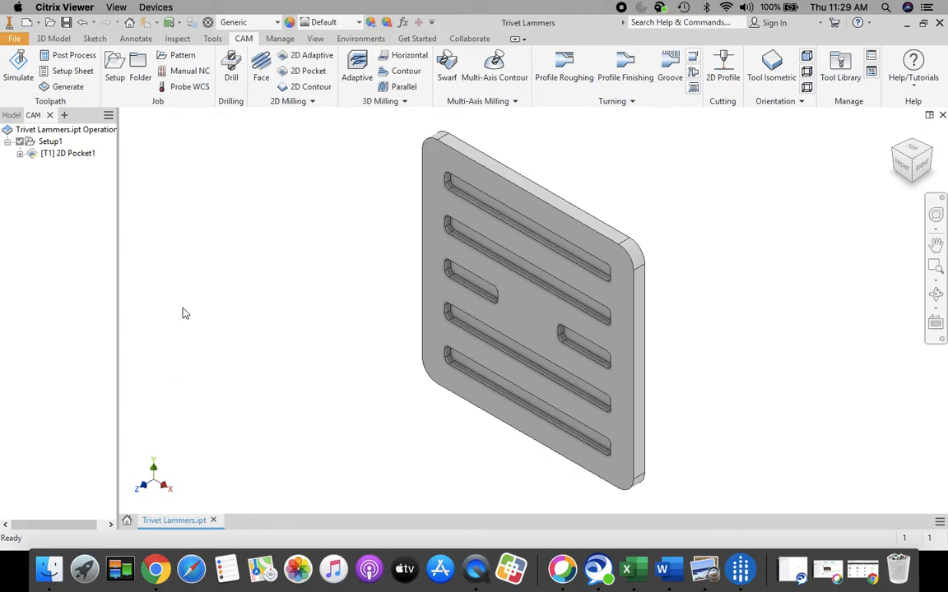
Open post-processing for the 2D Pocket toolpath and set the output folder to the C002 folder inside AutoCAD H Drive on H:.
{"action": "left_click", "coordinate": [49, 84]}
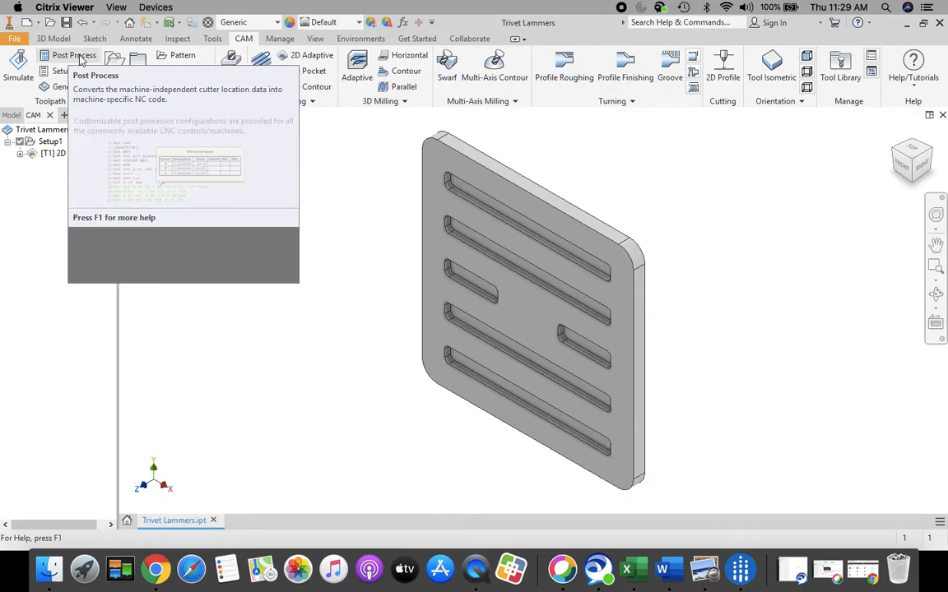
{"action": "left_click", "coordinate": [80, 57]}
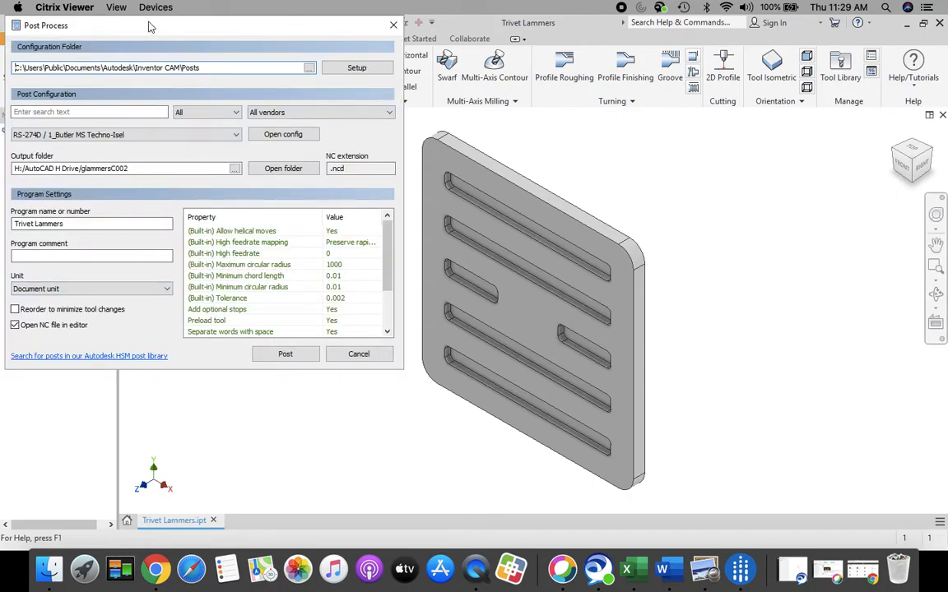
{"action": "left_click_drag", "start_coordinate": [148, 29], "coordinate": [236, 54]}
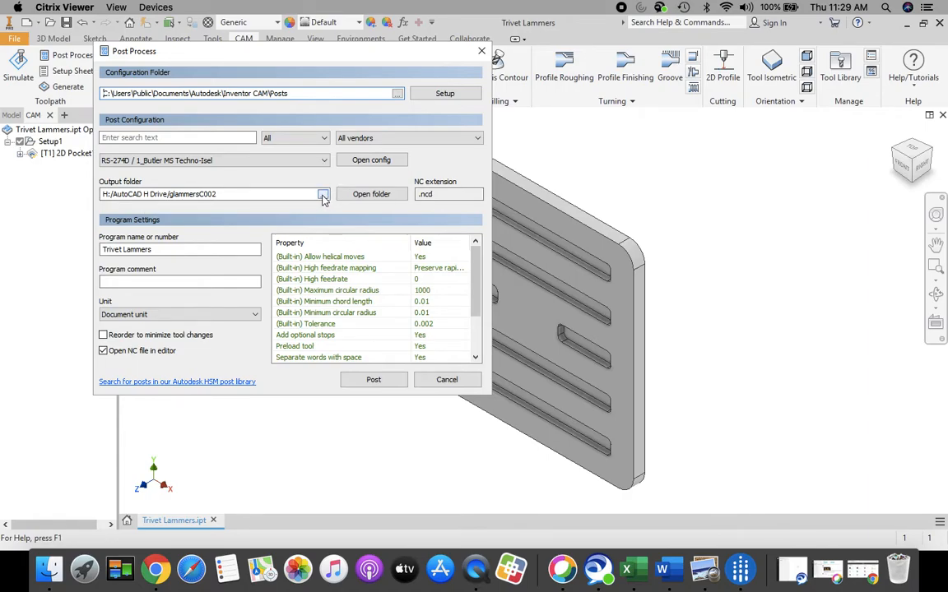
{"action": "left_click", "coordinate": [323, 195]}
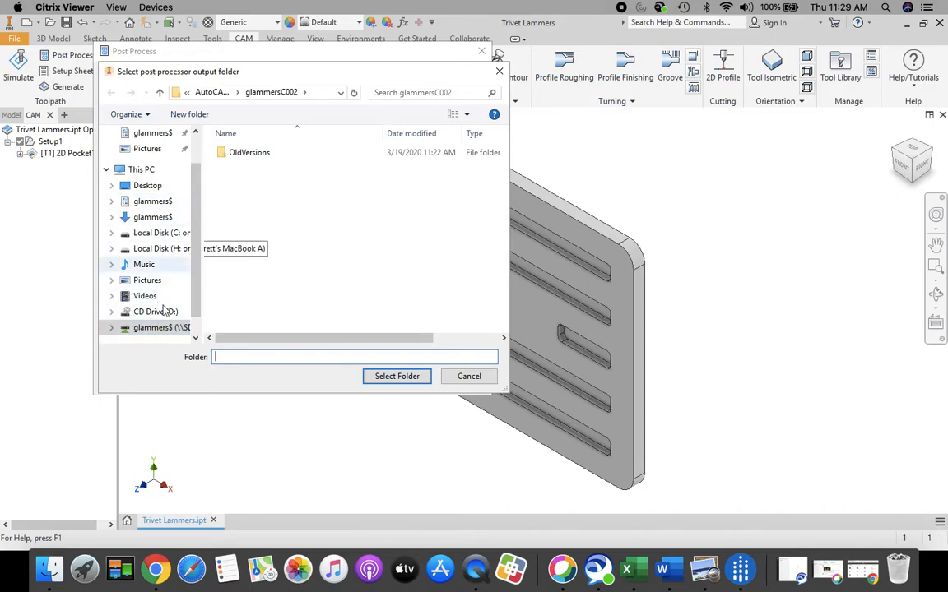
{"action": "left_click", "coordinate": [342, 93]}
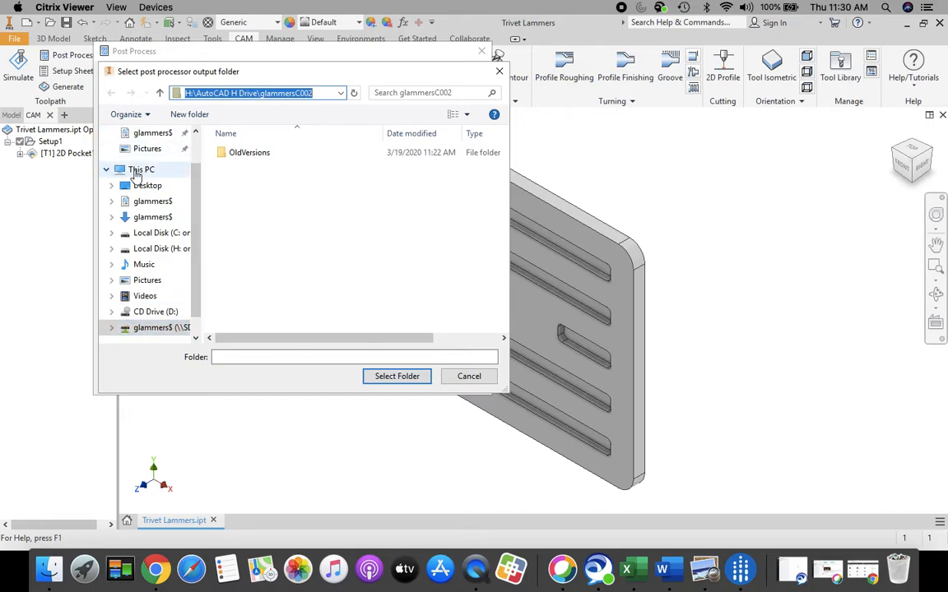
{"action": "left_click", "coordinate": [105, 170]}
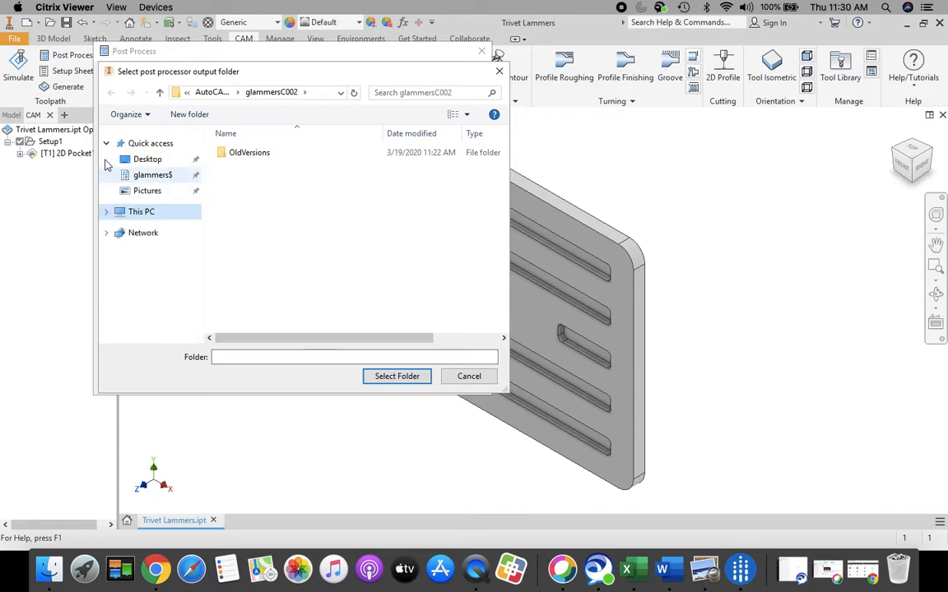
{"action": "left_click", "coordinate": [106, 212]}
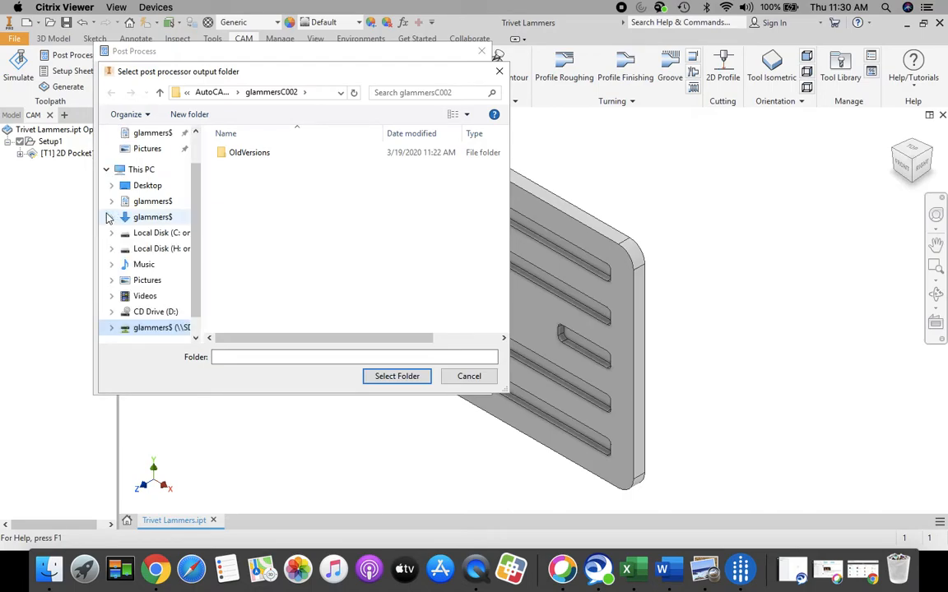
{"action": "left_click", "coordinate": [140, 329]}
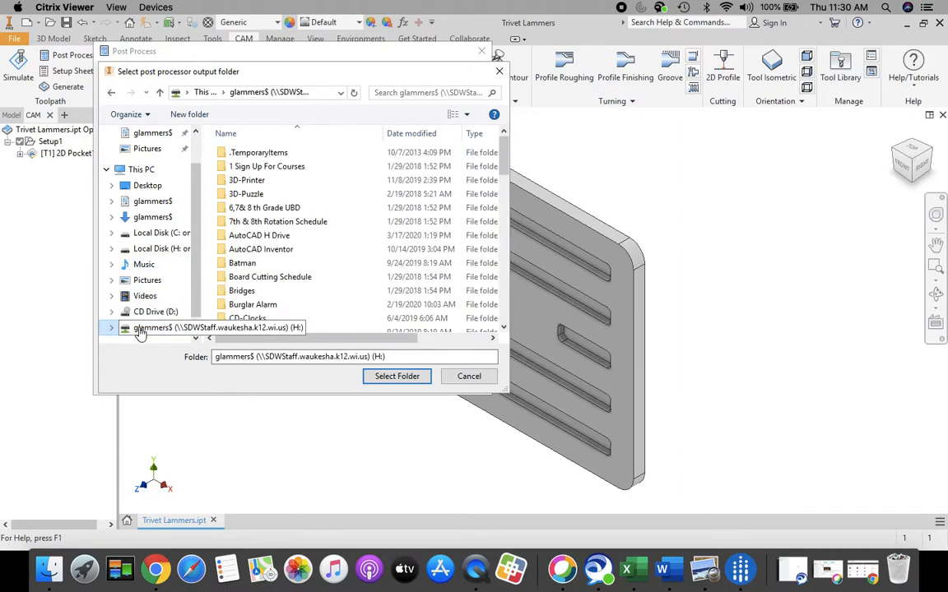
{"action": "double_click", "coordinate": [271, 237]}
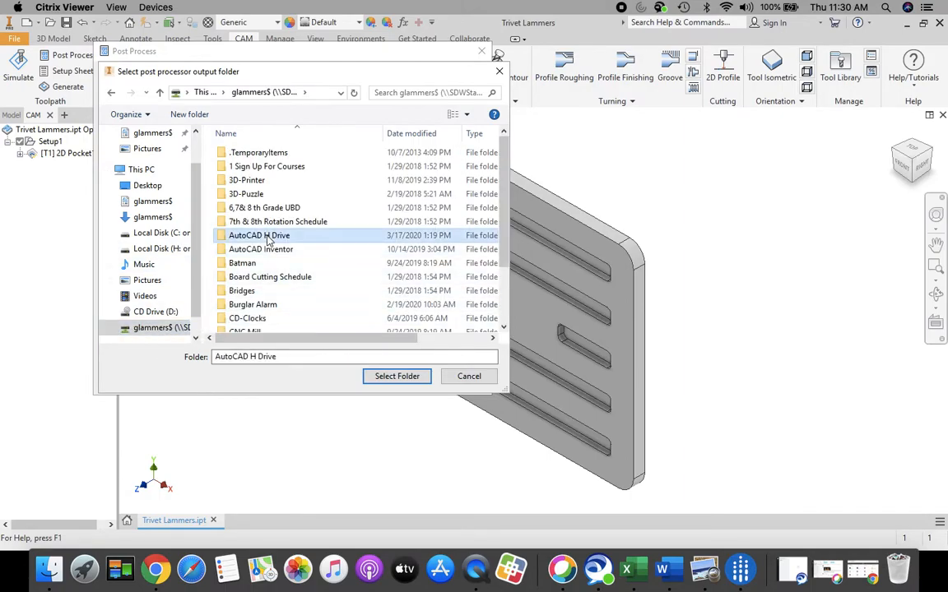
{"action": "scroll", "coordinate": [275, 311], "scroll_direction": "down", "scroll_amount": 1}
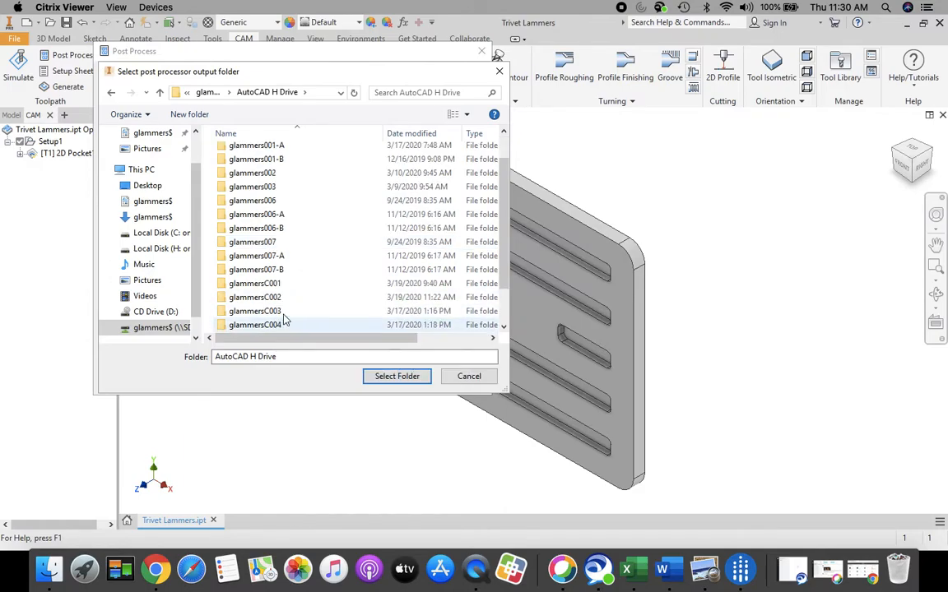
{"action": "left_click", "coordinate": [278, 298]}
{"action": "double_click", "coordinate": [277, 299]}
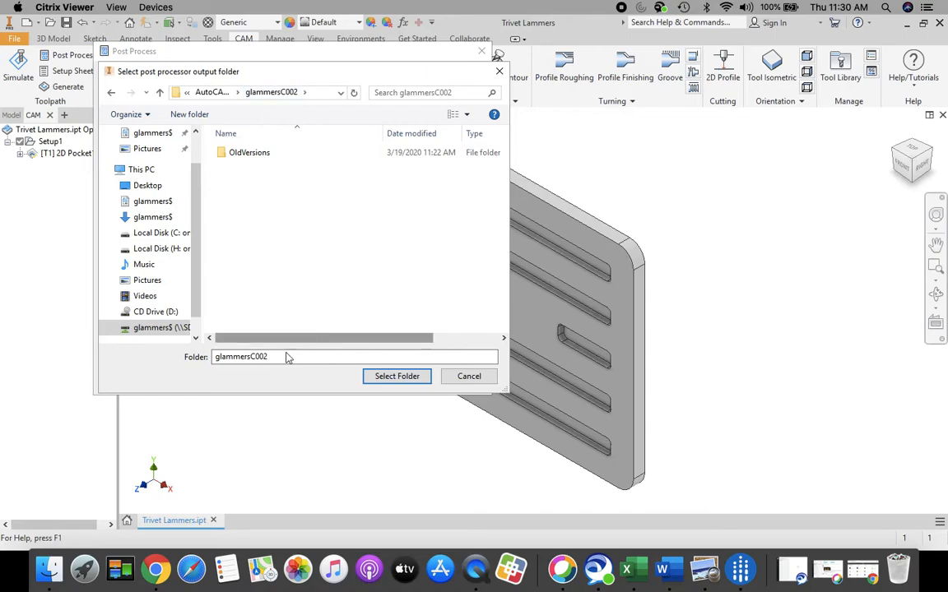
{"action": "left_click", "coordinate": [396, 375]}
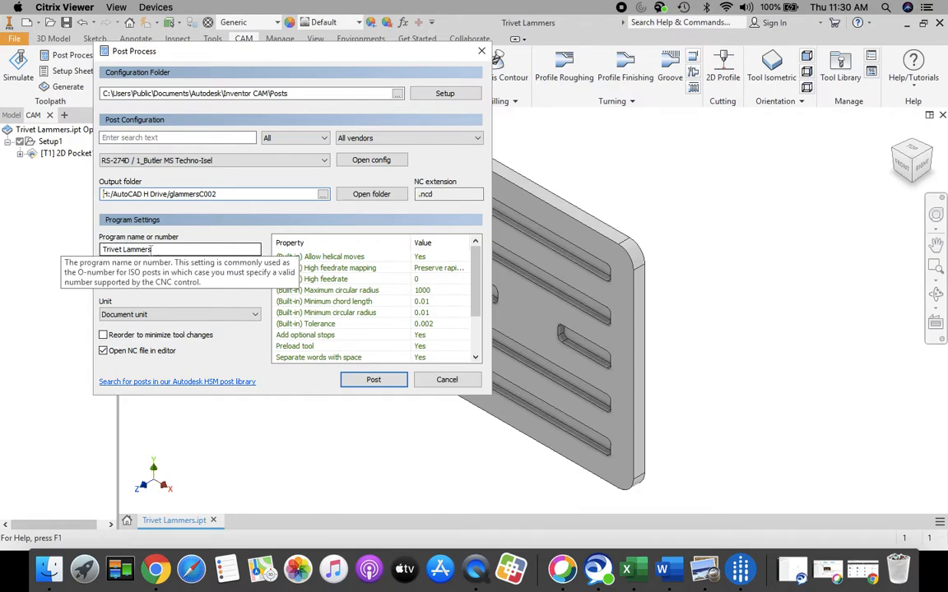
Post the pocket toolpath, save the NC file under the proposed trivet name, and close the code editor.
{"action": "left_click", "coordinate": [377, 382]}
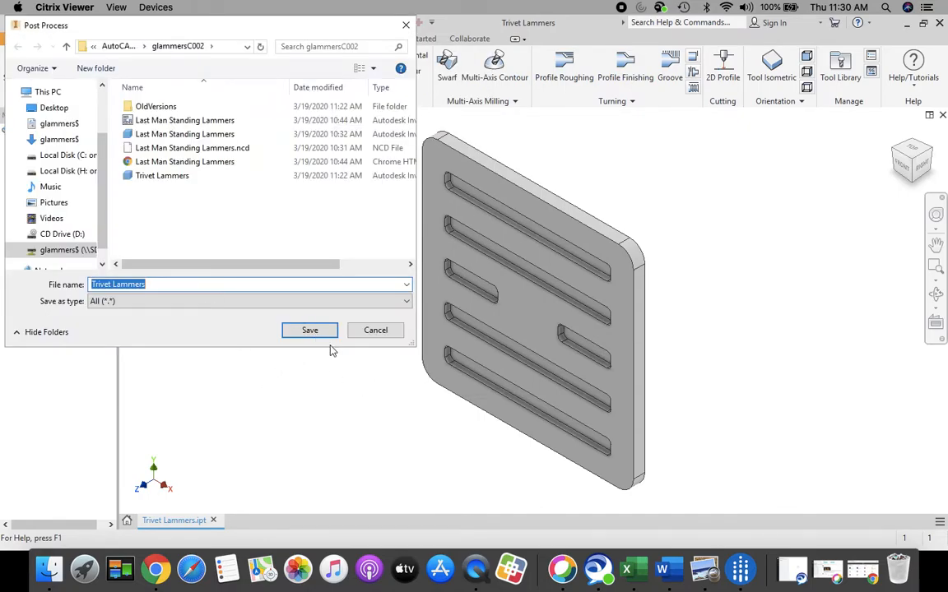
{"action": "left_click", "coordinate": [313, 332]}
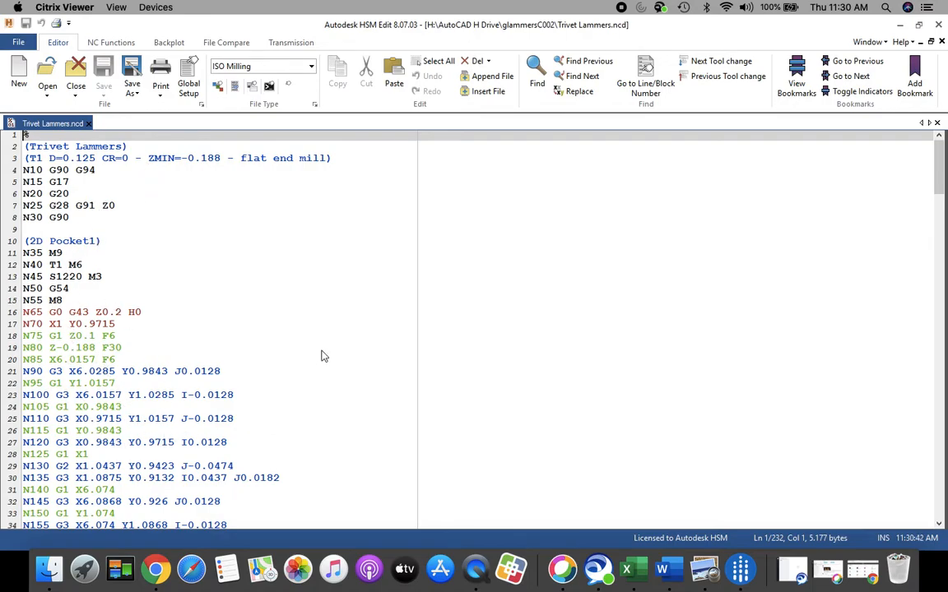
{"action": "left_click", "coordinate": [938, 25]}
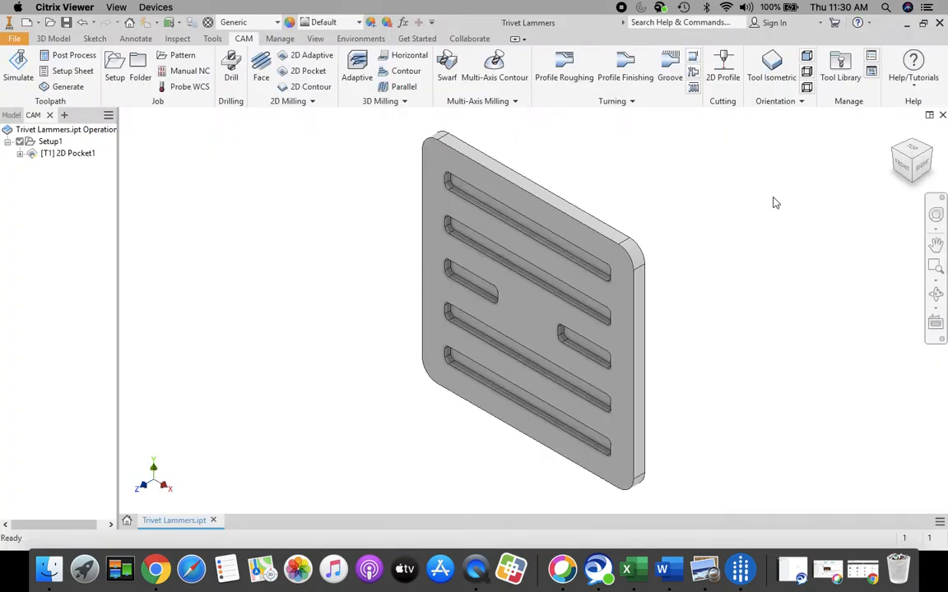
Save the trivet part, view its model feature tree, and return to the CAM operations.
{"action": "left_click", "coordinate": [14, 40]}
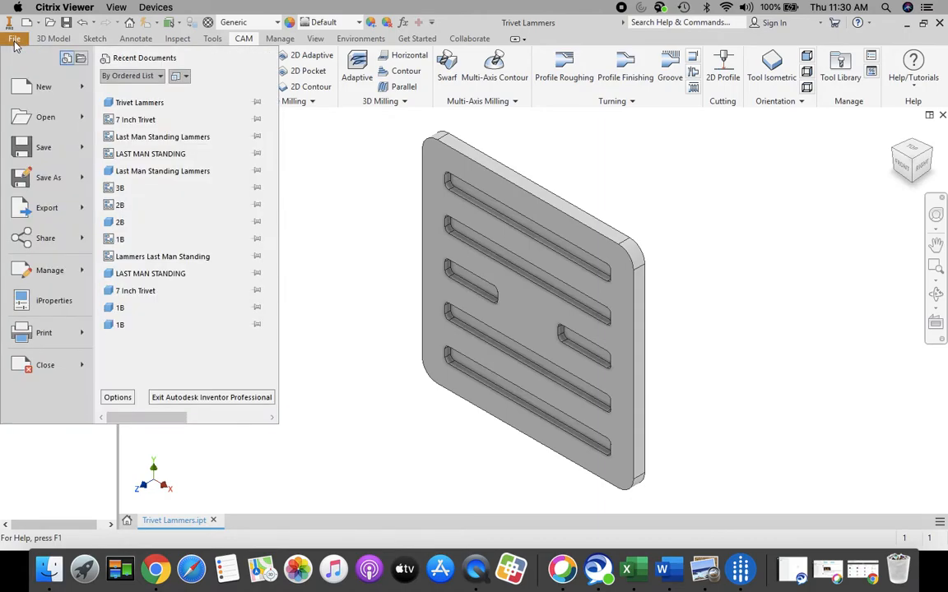
{"action": "left_click", "coordinate": [42, 154]}
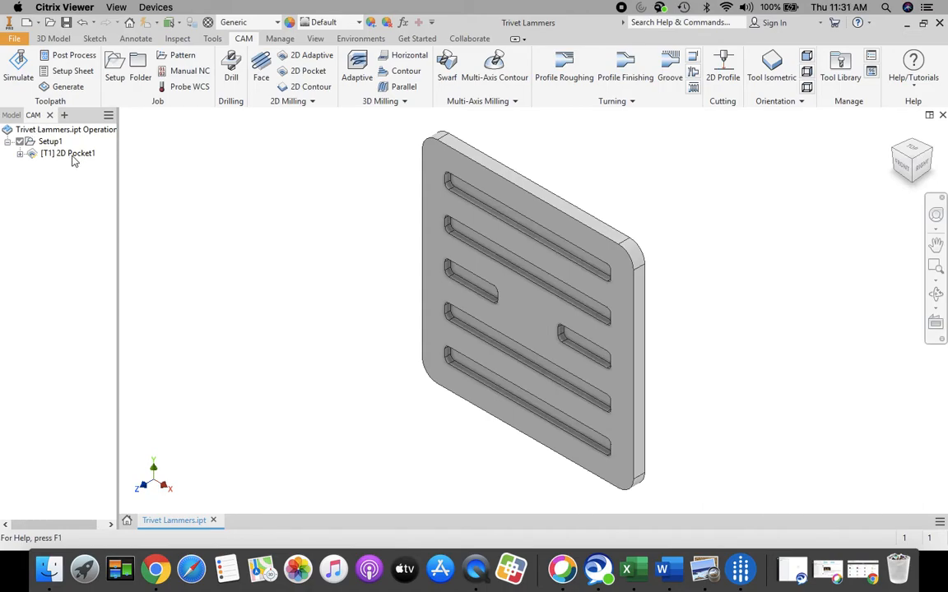
{"action": "left_click", "coordinate": [12, 115]}
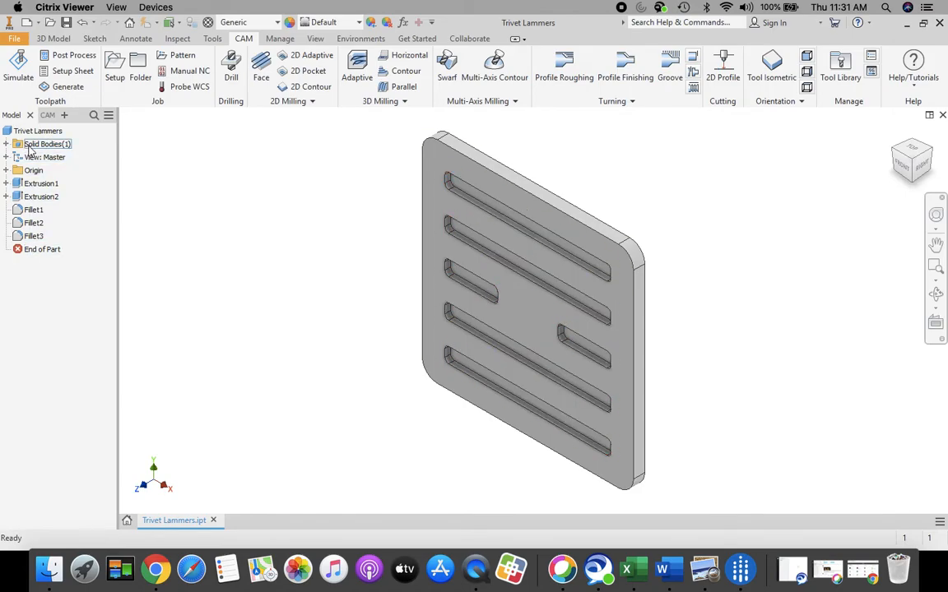
{"action": "left_click", "coordinate": [50, 116]}
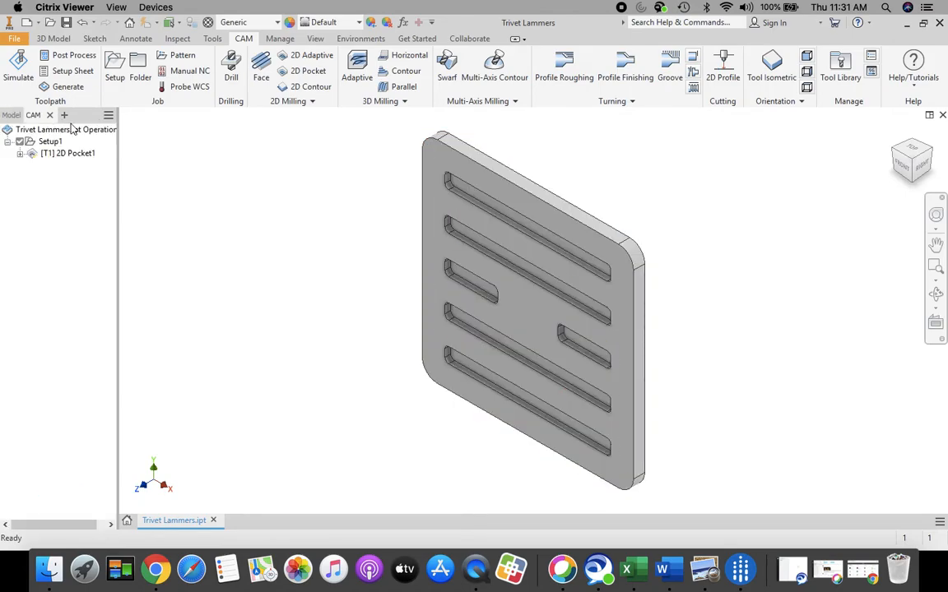